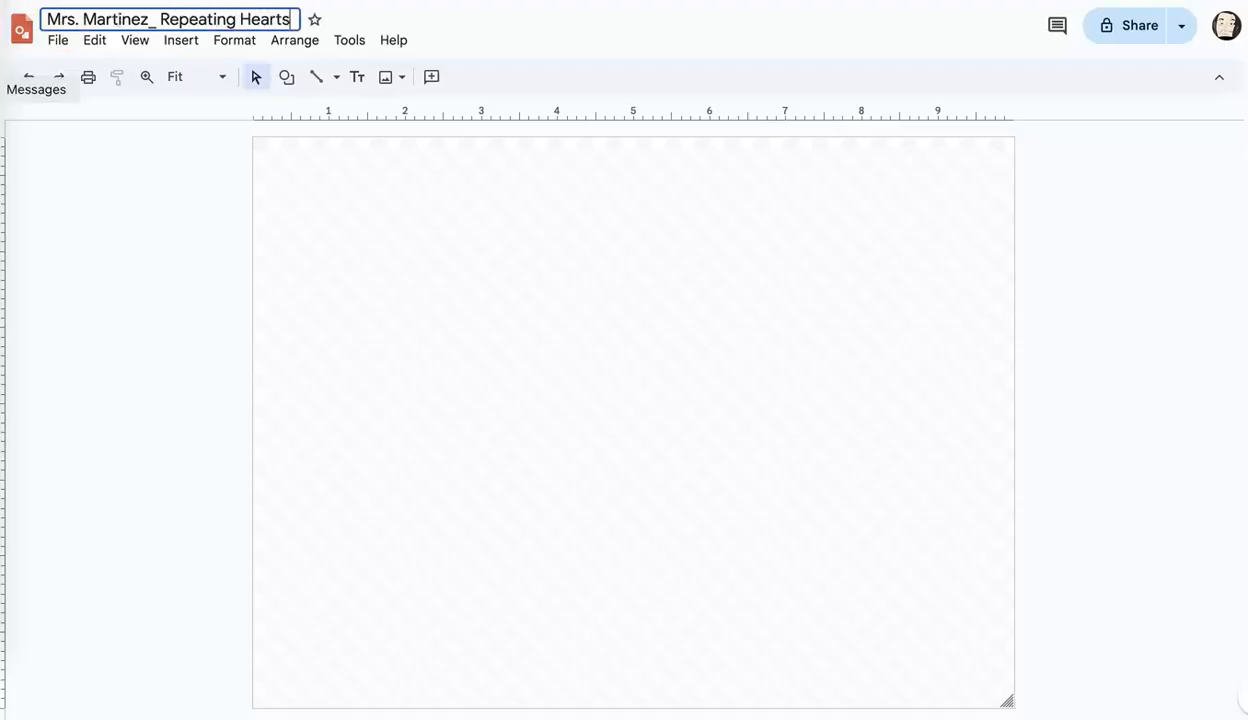
# - Draw a rectangle that covers the whole canvas and extend its left edge to the canvas border
pyautogui.click(57, 293)
pyautogui.click(287, 80)
pyautogui.moveTo(318, 115)
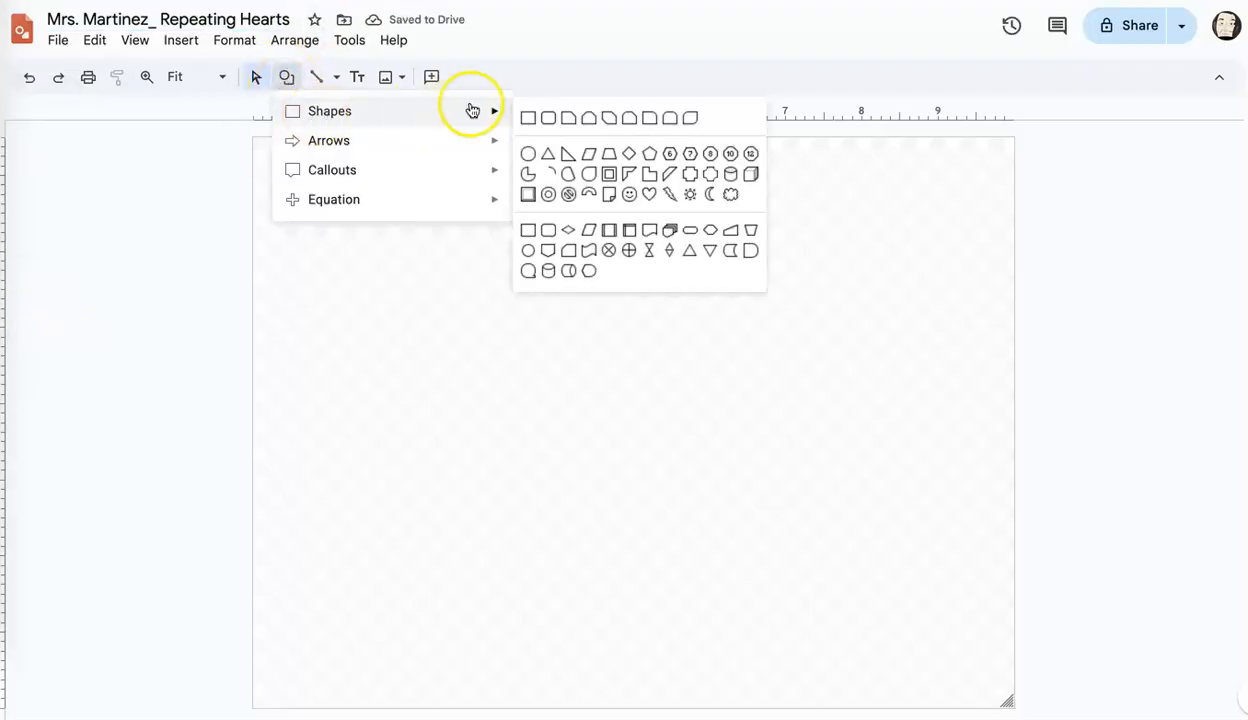
pyautogui.click(524, 118)
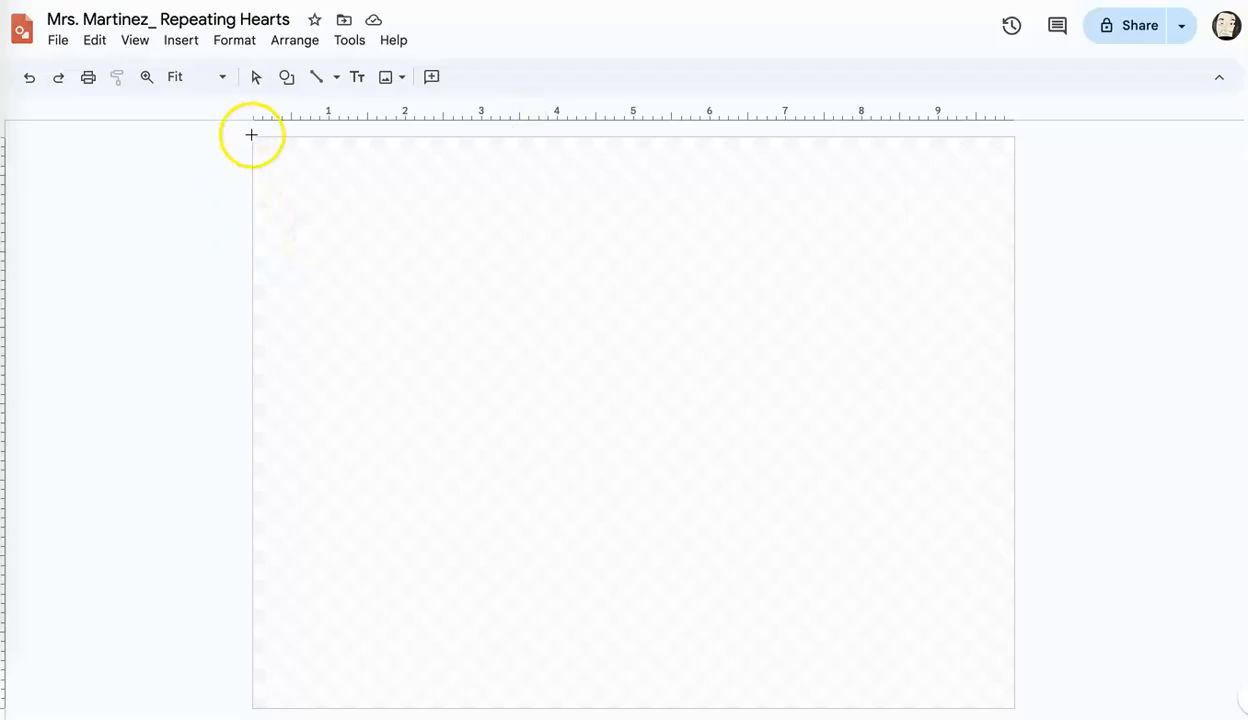
pyautogui.moveTo(256, 137); pyautogui.dragTo(1011, 705)
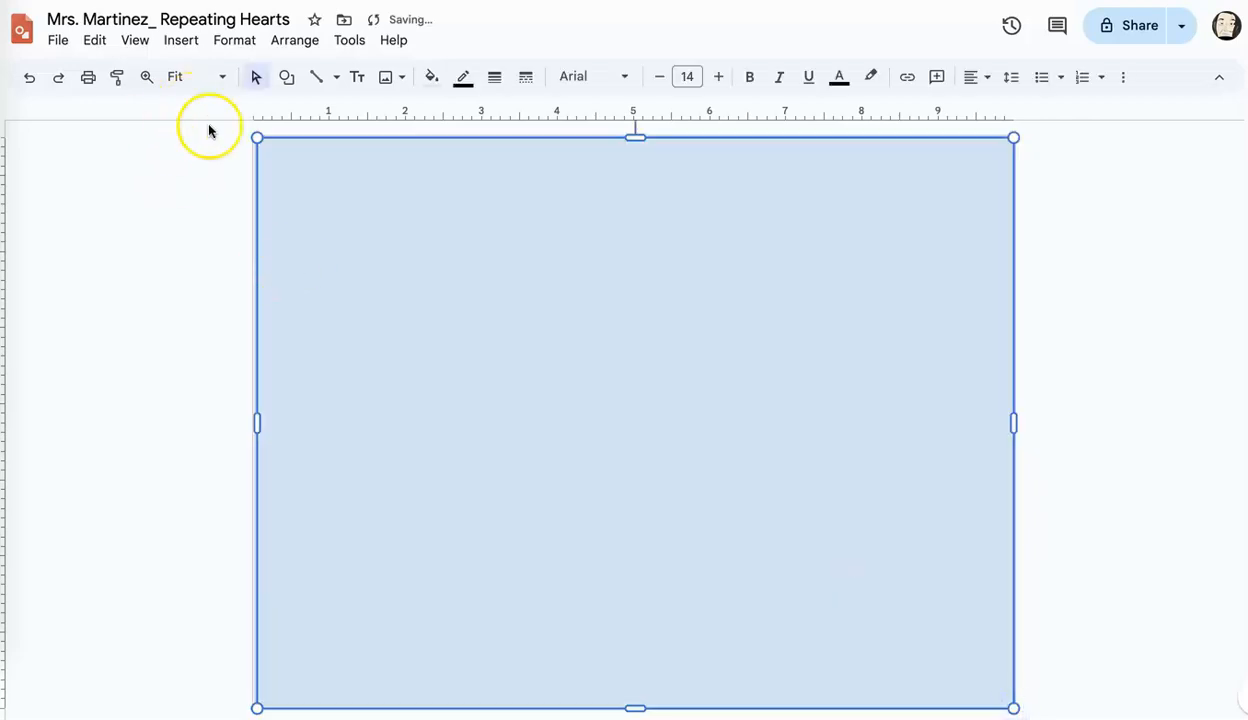
pyautogui.moveTo(257, 421); pyautogui.dragTo(252, 419)
# - Make the background rectangle's border transparent
pyautogui.click(186, 372)
pyautogui.click(416, 261)
pyautogui.click(463, 77)
pyautogui.click(546, 355)
# - Fill the background rectangle with the light red radial gradient and deselect it
pyautogui.click(431, 77)
pyautogui.click(540, 111)
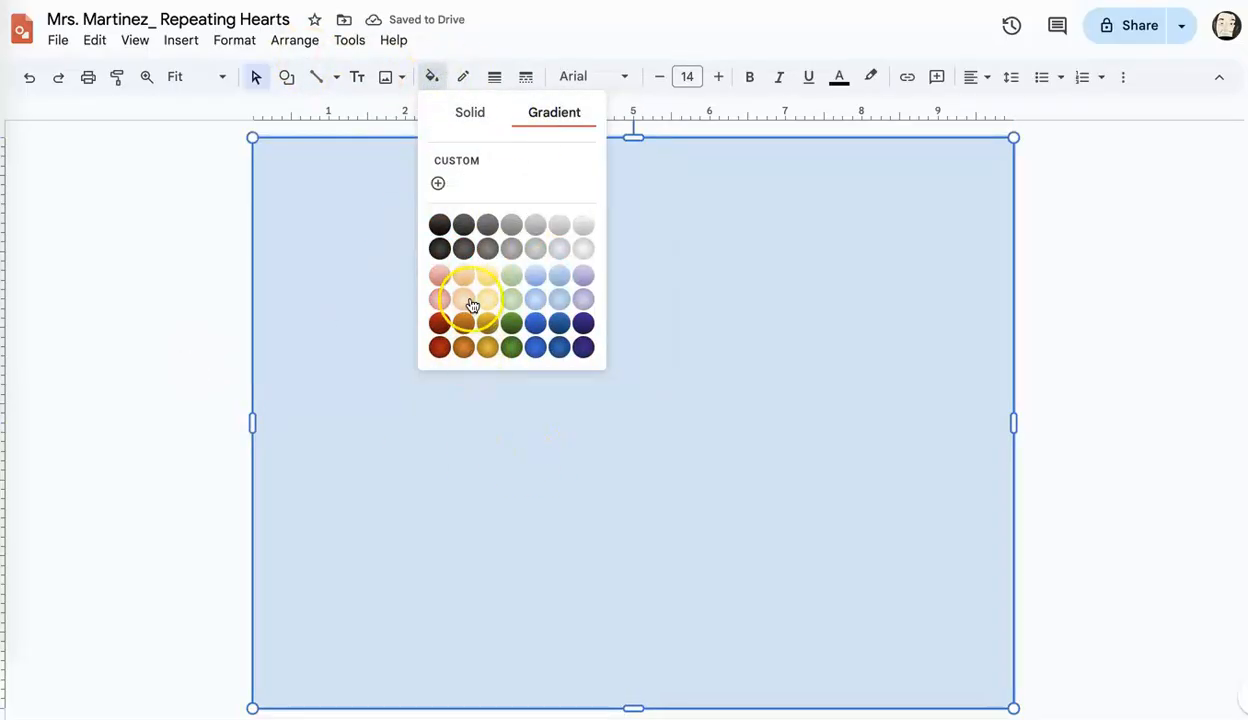
pyautogui.click(438, 297)
pyautogui.click(145, 313)
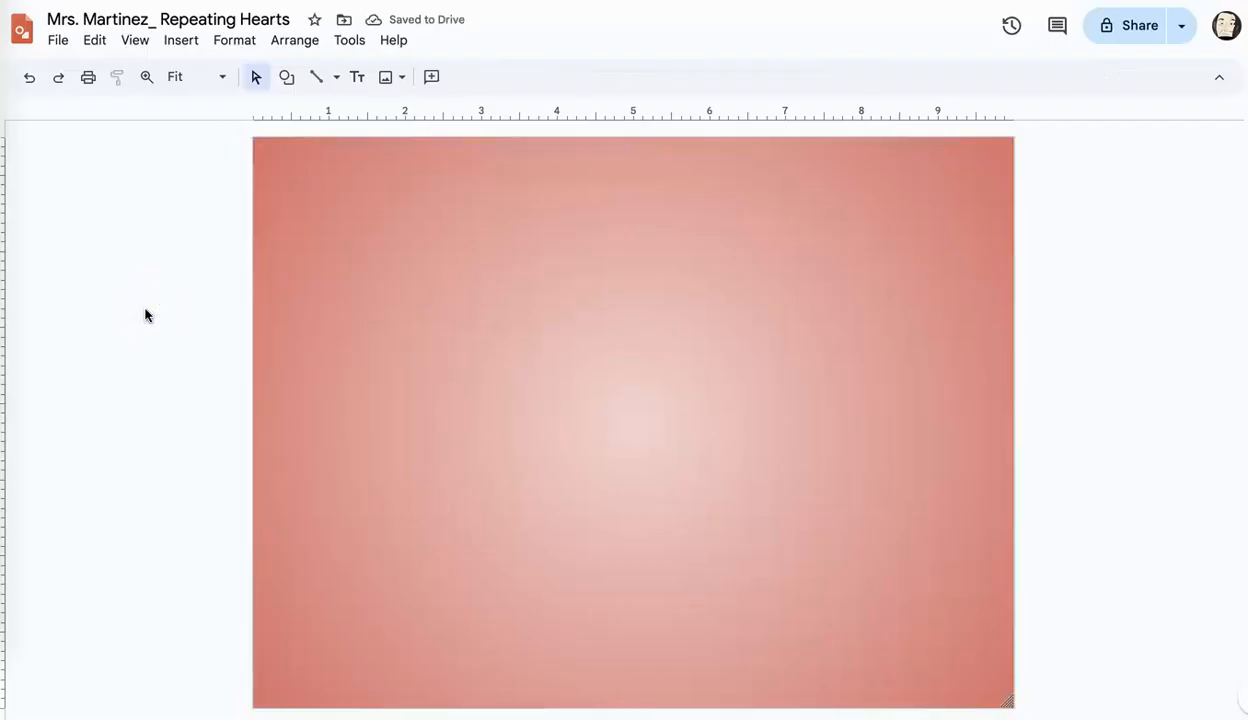
# - Draw a large heart shape about 9.5 inches wide over the background, extending past the canvas's lower right corner
pyautogui.click(287, 78)
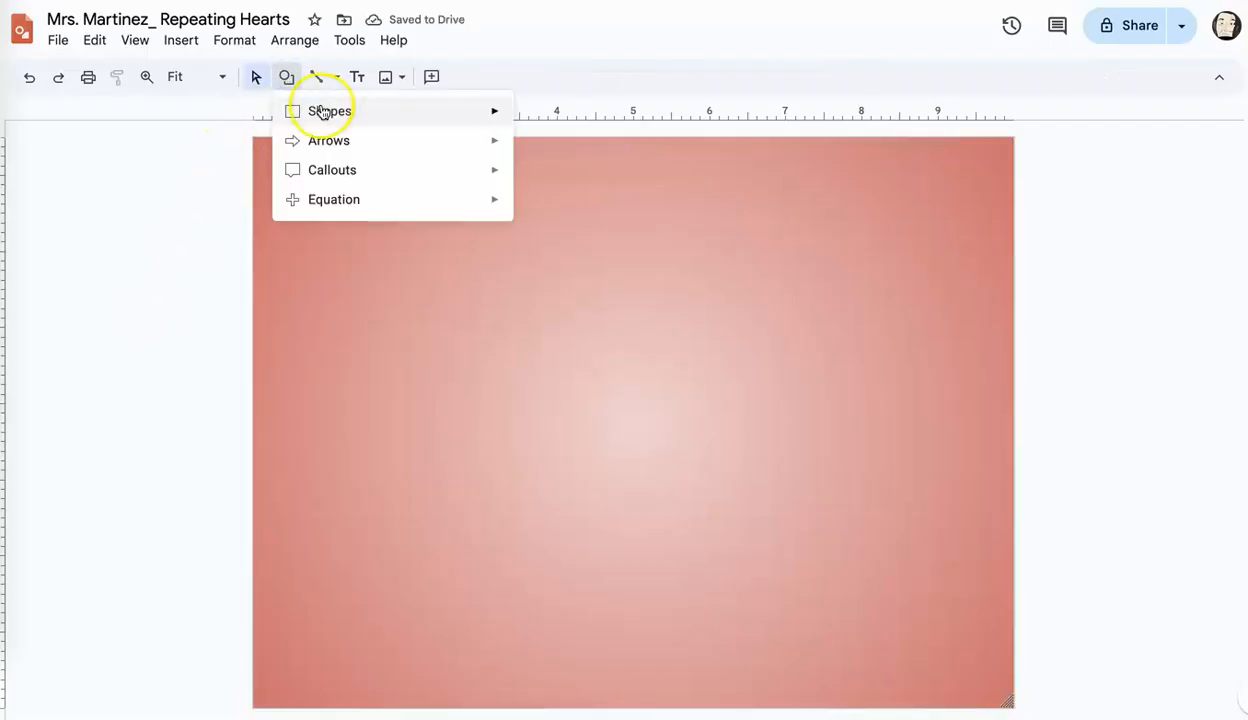
pyautogui.moveTo(330, 108)
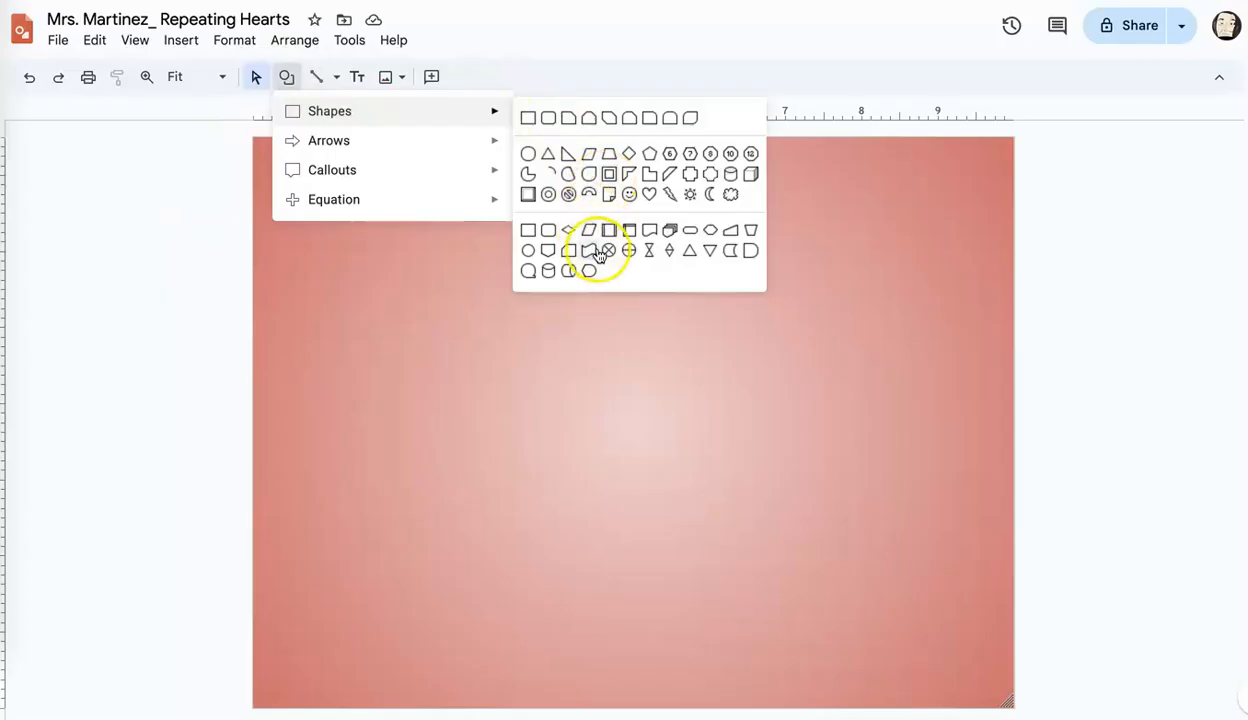
pyautogui.click(650, 194)
pyautogui.moveTo(328, 174); pyautogui.dragTo(518, 364)
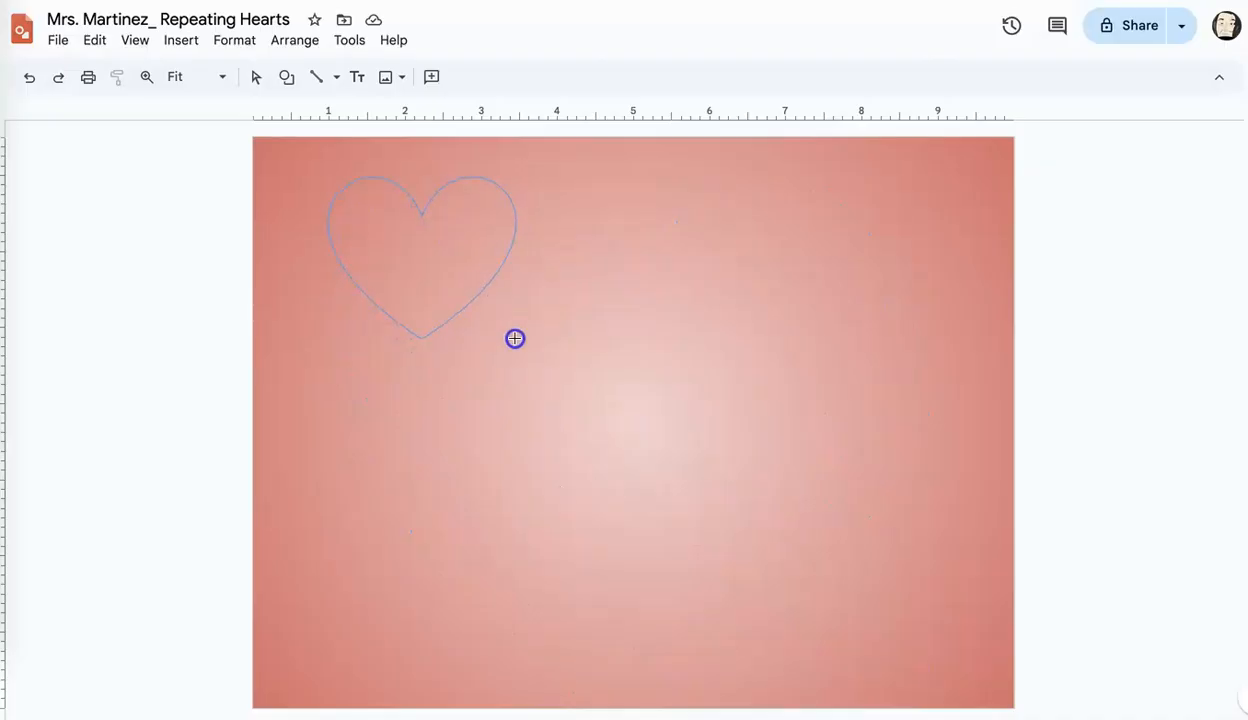
pyautogui.moveTo(514, 341); pyautogui.dragTo(1052, 714)
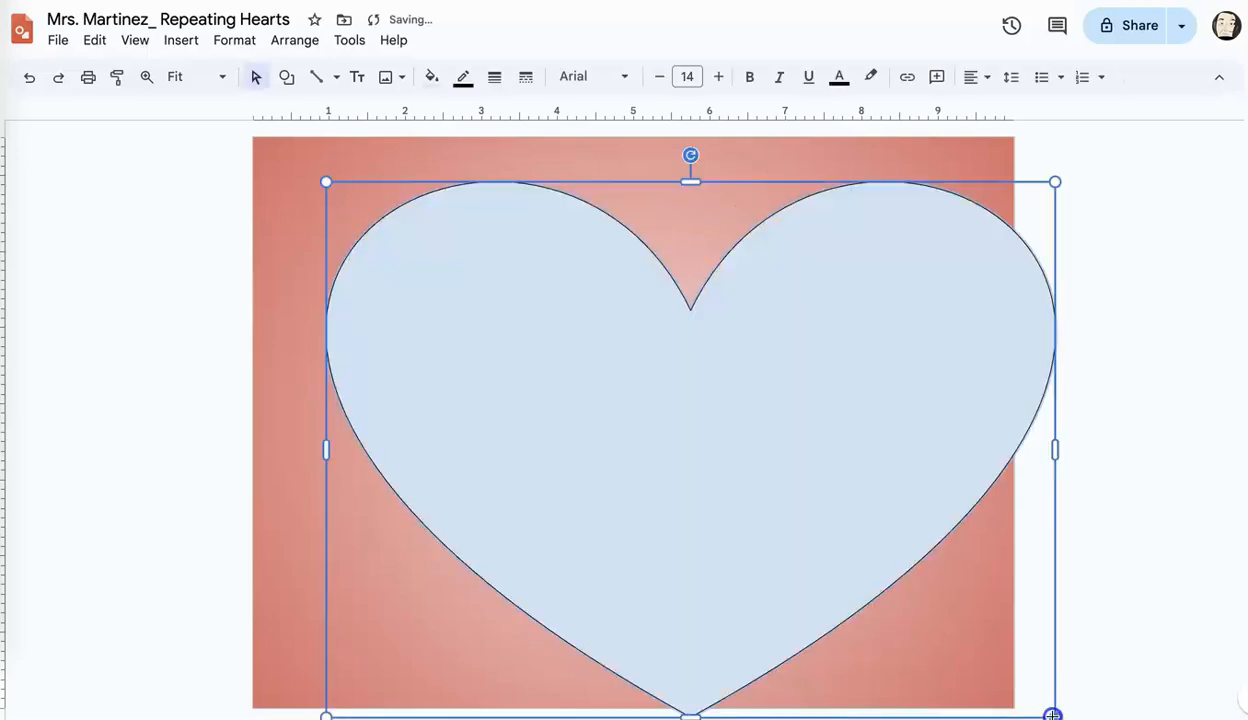
# - Stretch the heart upward, to the left and downward so that it extends past the canvas on all sides
pyautogui.moveTo(692, 181); pyautogui.dragTo(691, 132)
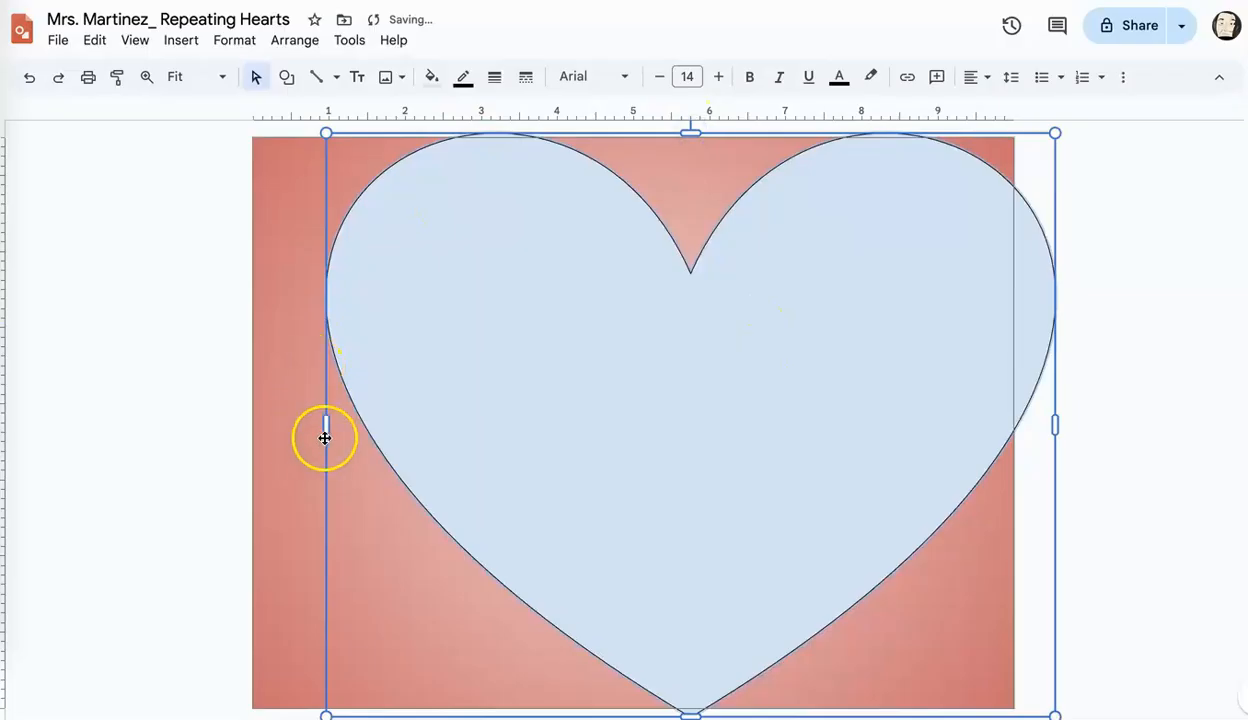
pyautogui.click(201, 405)
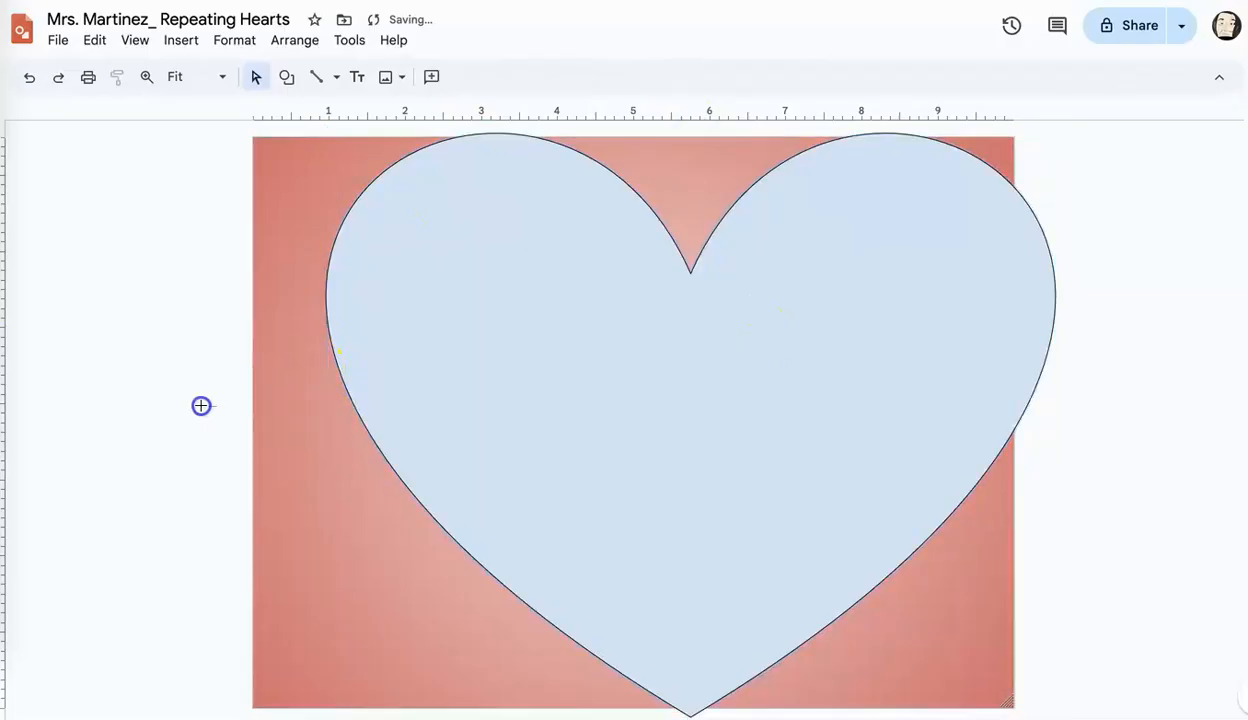
pyautogui.click(430, 344)
pyautogui.moveTo(315, 424); pyautogui.dragTo(207, 432)
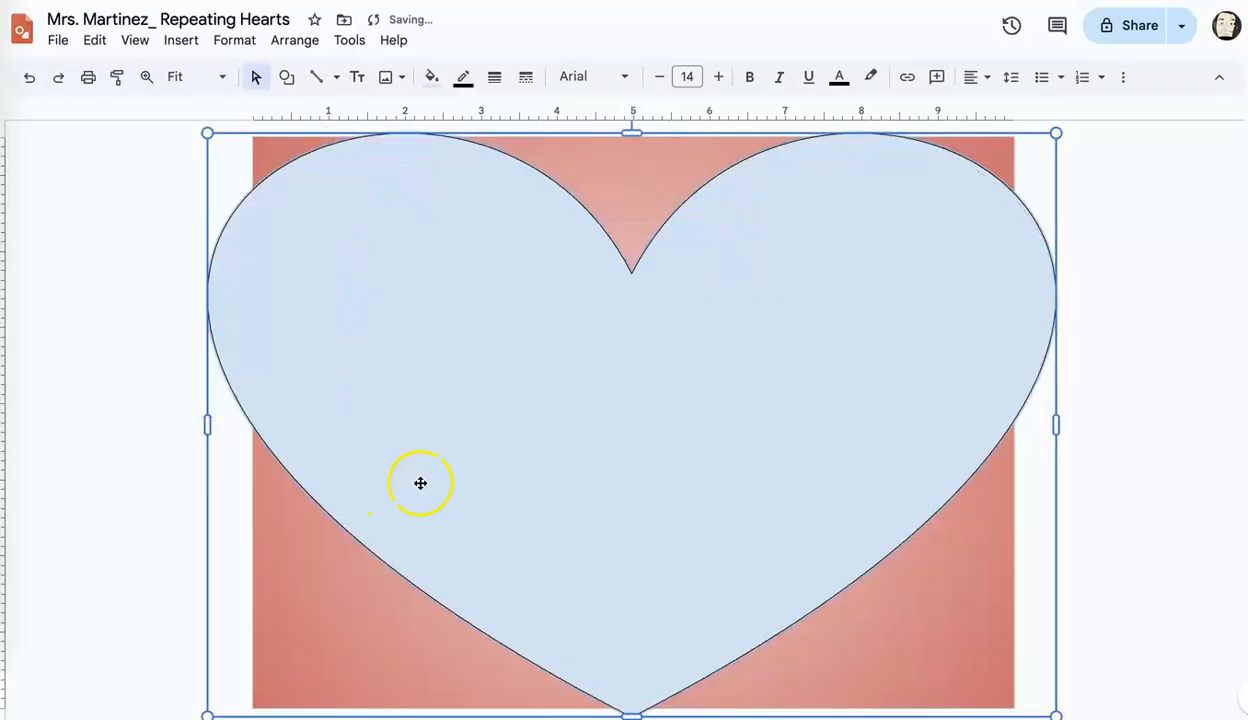
pyautogui.scroll(-1, 607, 565)
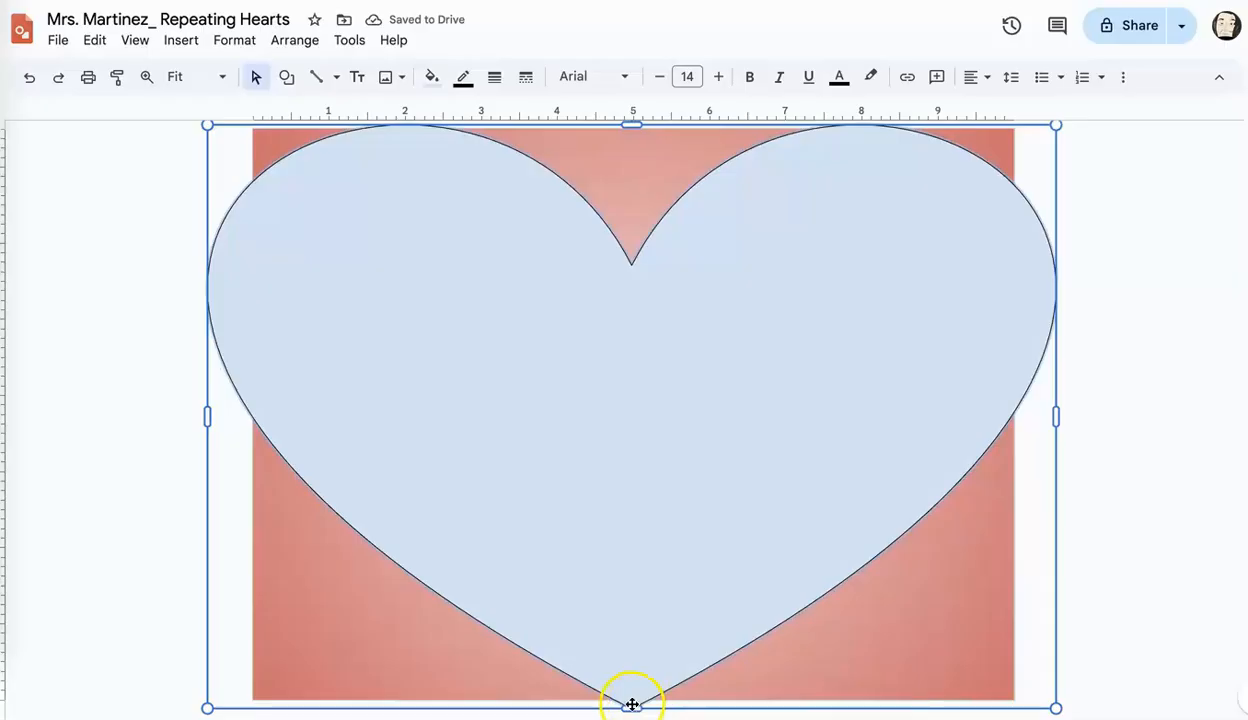
pyautogui.moveTo(629, 711); pyautogui.dragTo(629, 719)
# - Stretch the heart's top well above the canvas and lower its bottom tip slightly
pyautogui.click(226, 79)
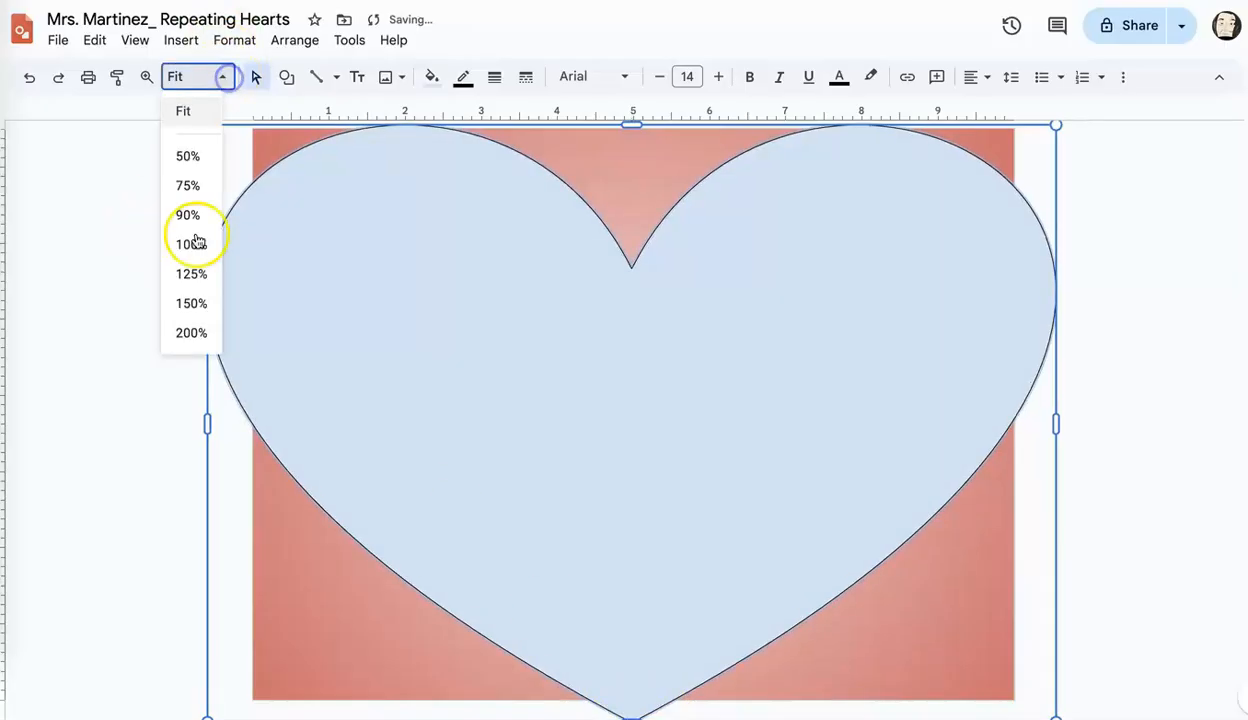
pyautogui.click(187, 188)
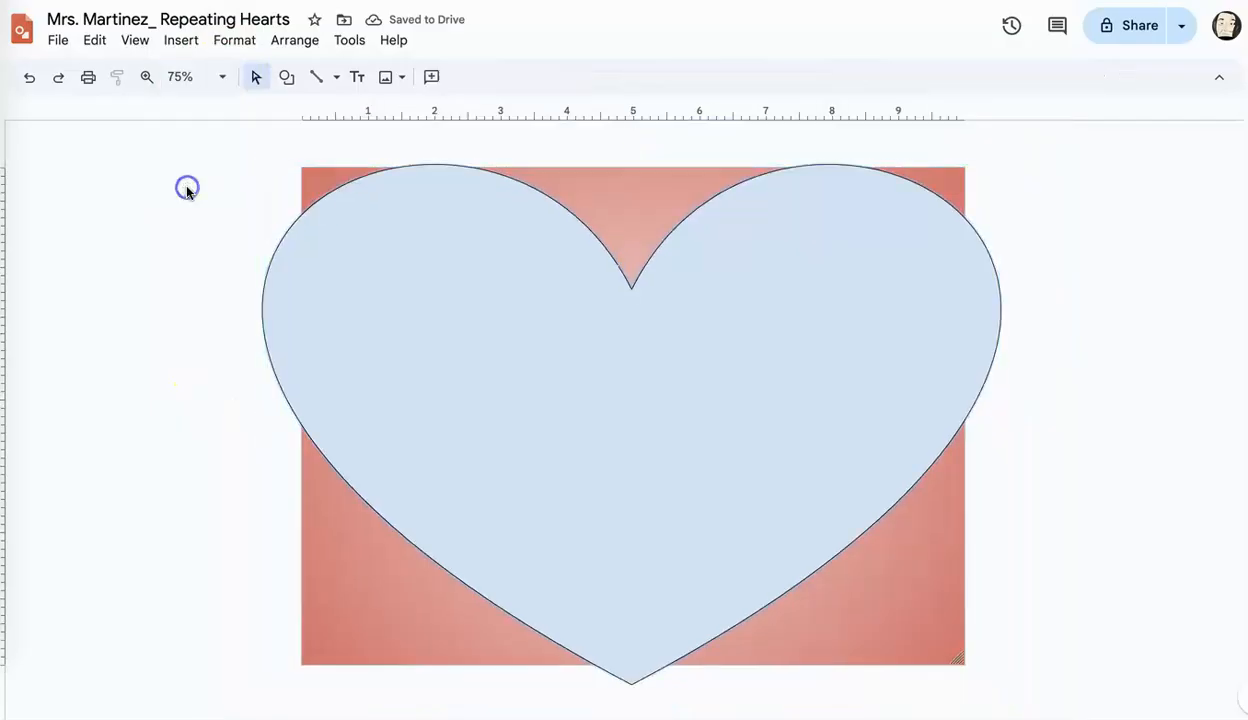
pyautogui.click(203, 76)
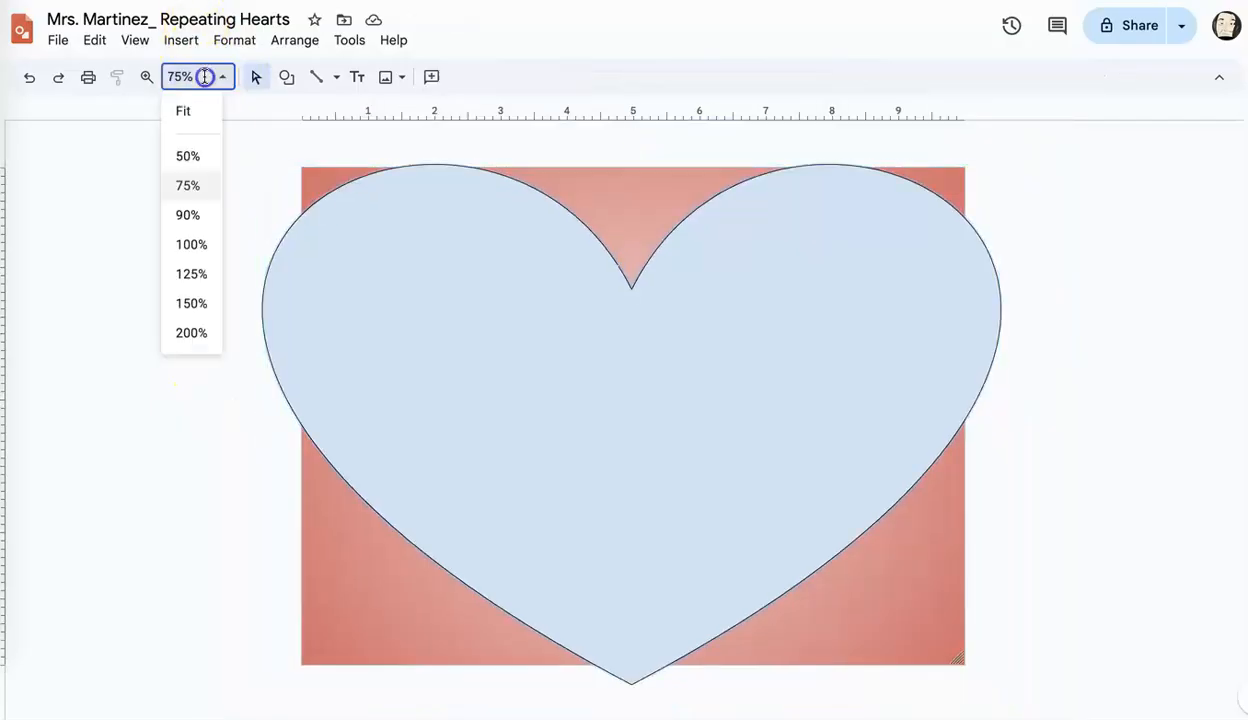
pyautogui.click(208, 150)
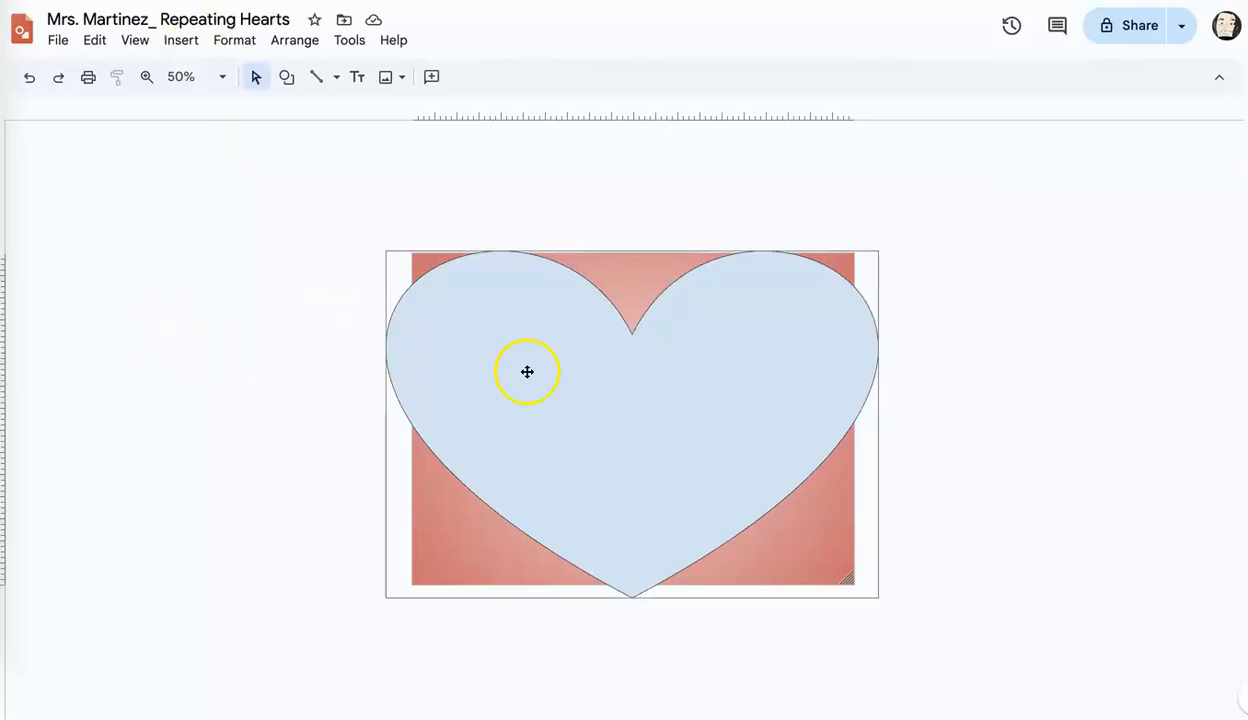
pyautogui.click(549, 400)
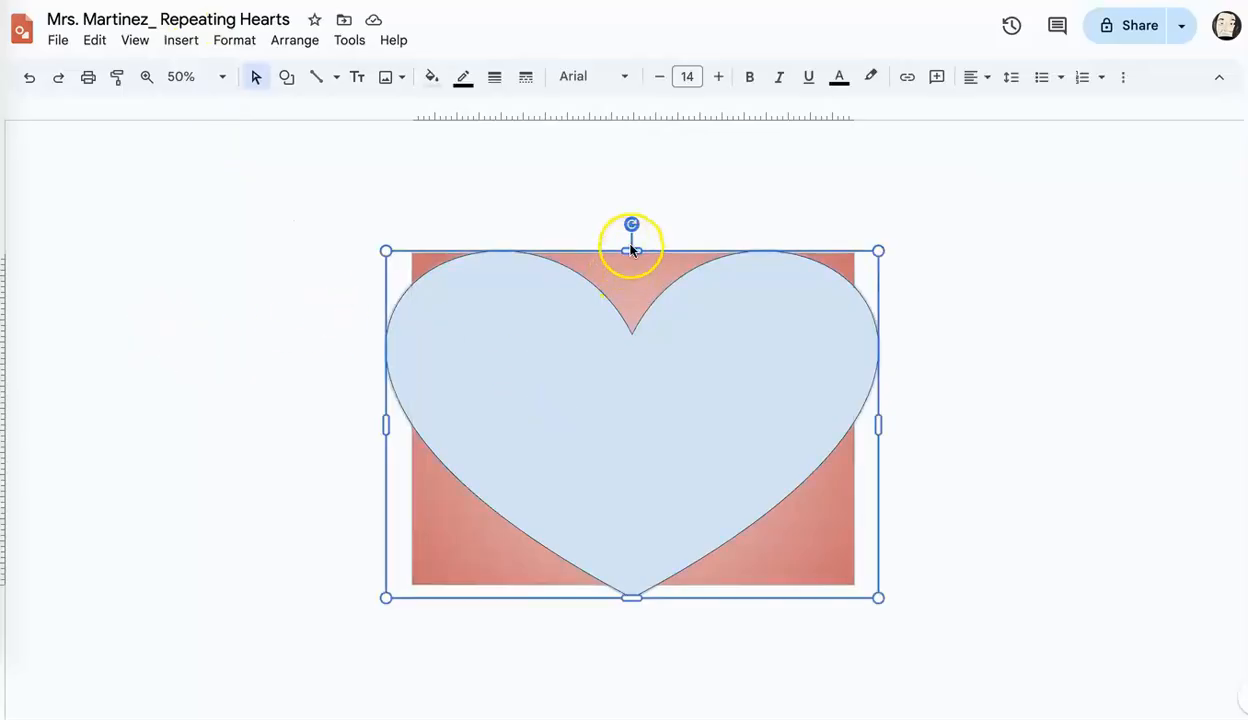
pyautogui.moveTo(629, 249); pyautogui.dragTo(612, 144)
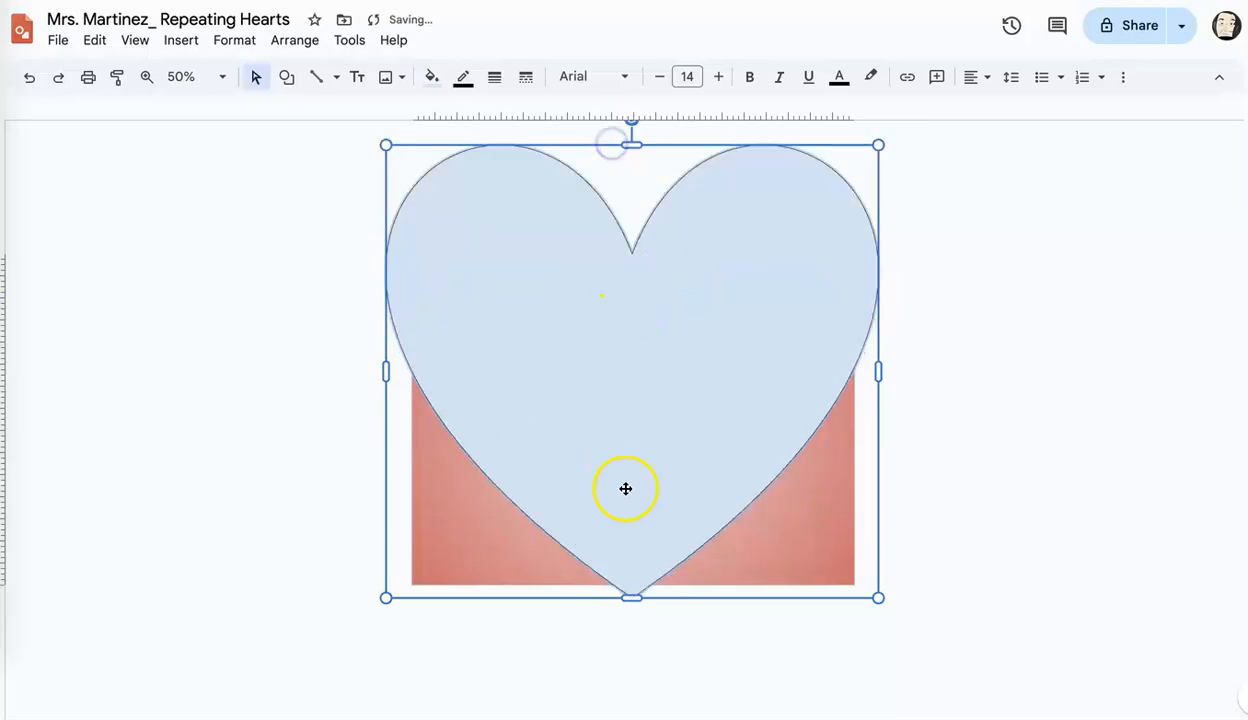
pyautogui.moveTo(628, 595); pyautogui.dragTo(630, 604)
# - Widen the heart on both sides and extend its bottom tip further below the canvas
pyautogui.click(377, 373)
pyautogui.click(450, 319)
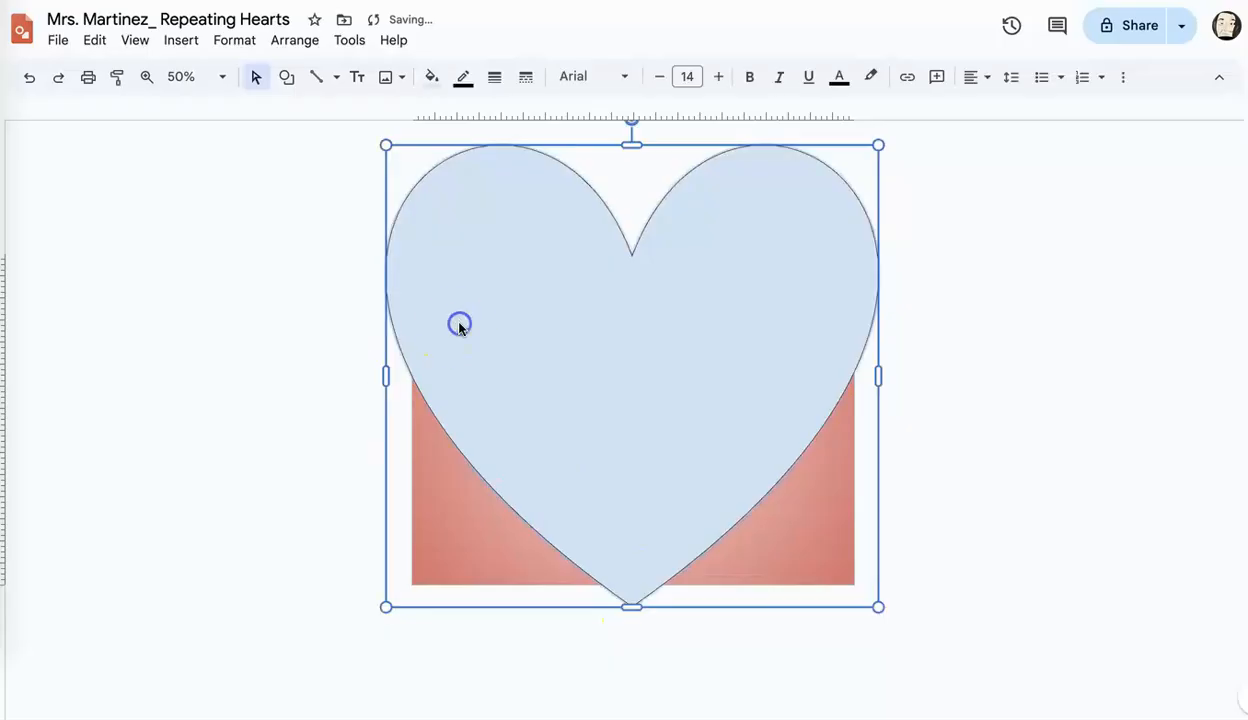
pyautogui.moveTo(366, 373); pyautogui.dragTo(334, 377)
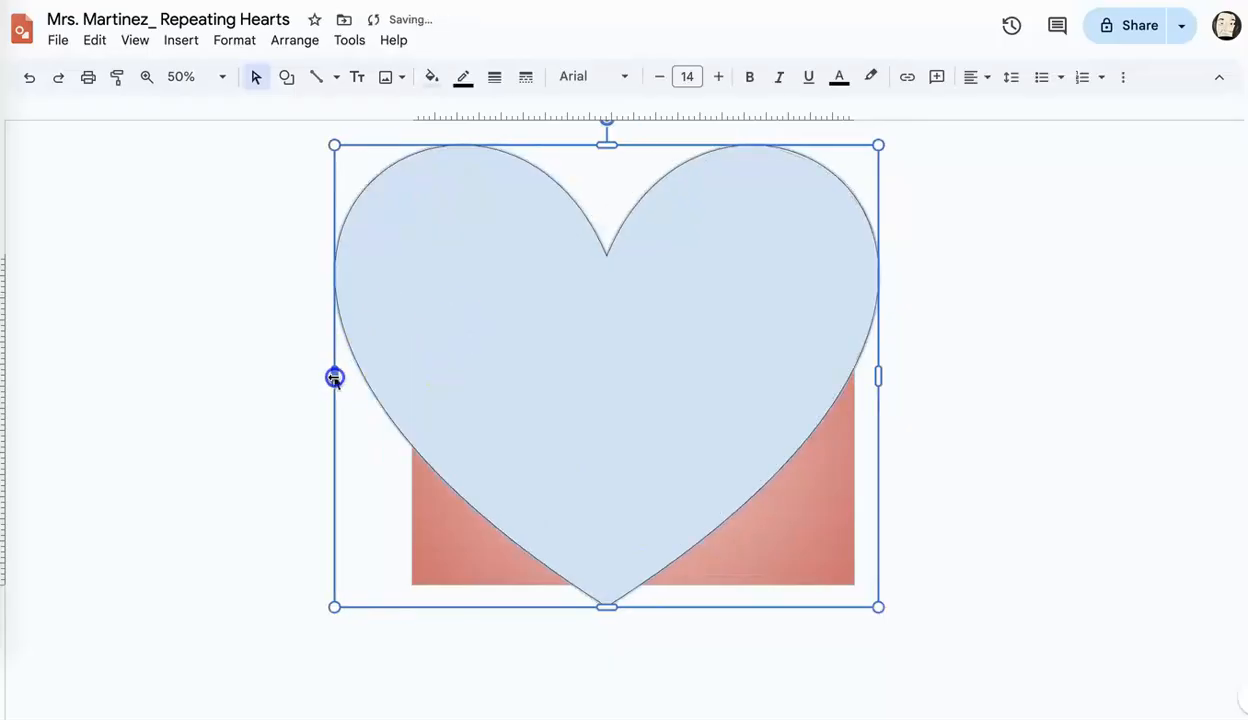
pyautogui.moveTo(880, 371); pyautogui.dragTo(940, 372)
pyautogui.moveTo(637, 607); pyautogui.dragTo(650, 719)
# - Reshape the heart from its upper left corner, reposition it, and stretch its sides and bottom farther past the canvas
pyautogui.moveTo(334, 145); pyautogui.dragTo(382, 226)
pyautogui.moveTo(507, 318); pyautogui.dragTo(487, 266)
pyautogui.moveTo(362, 421); pyautogui.dragTo(290, 421)
pyautogui.moveTo(922, 421); pyautogui.dragTo(997, 421)
pyautogui.moveTo(290, 422); pyautogui.dragTo(231, 422)
pyautogui.moveTo(614, 669); pyautogui.dragTo(614, 718)
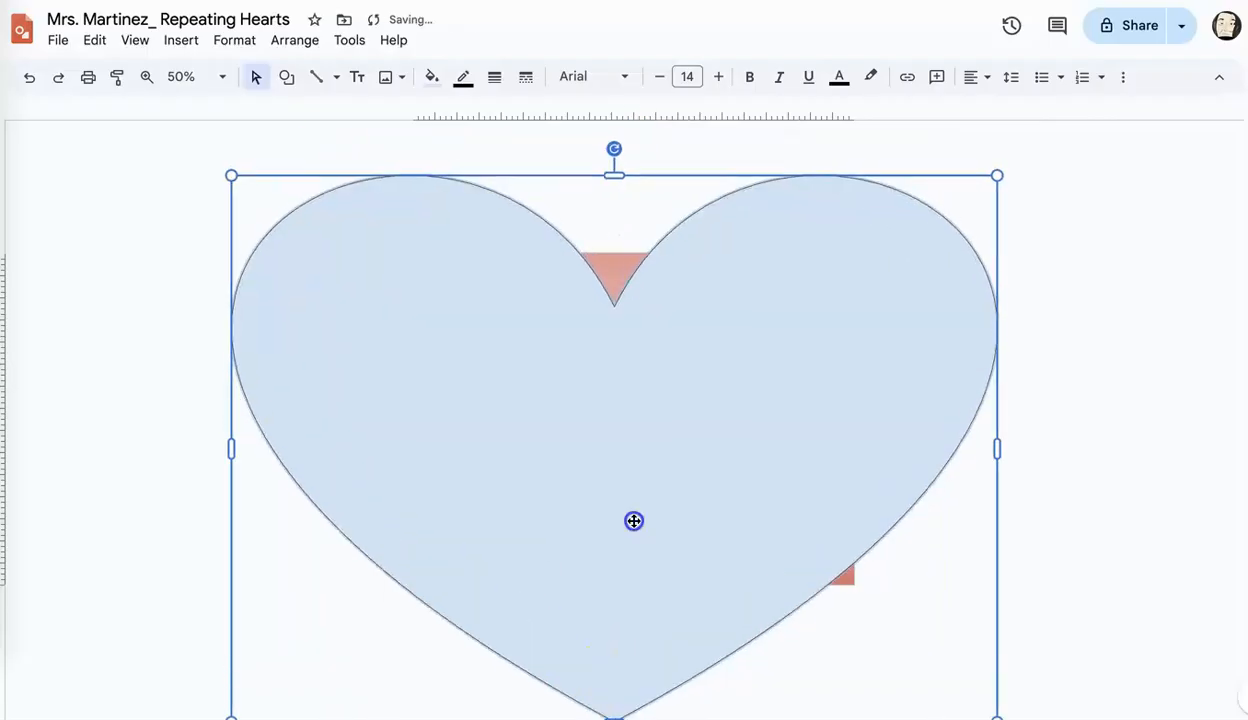
# - Enlarge the heart slightly more and centre it over the canvas so only slivers of the background remain uncovered
pyautogui.moveTo(634, 521); pyautogui.dragTo(654, 477)
pyautogui.moveTo(1017, 677); pyautogui.dragTo(1040, 716)
pyautogui.moveTo(251, 425); pyautogui.dragTo(218, 424)
pyautogui.moveTo(519, 286); pyautogui.dragTo(520, 285)
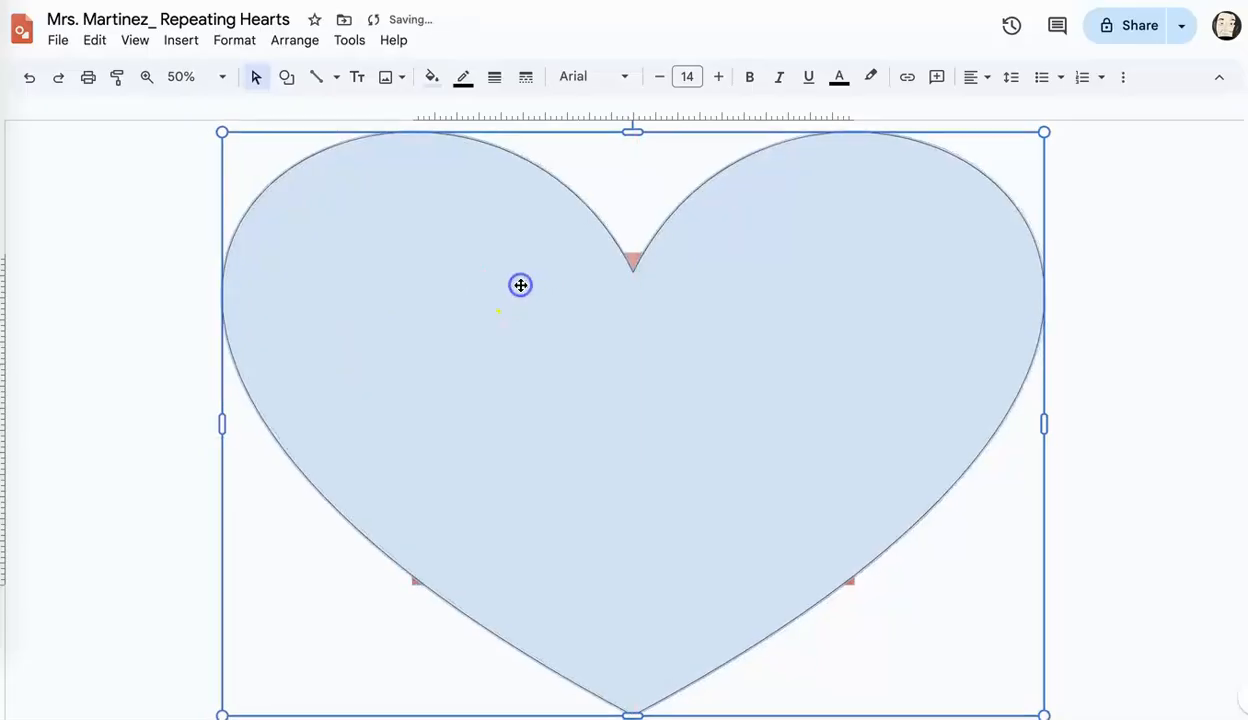
# - Fill the heart with solid dark red
pyautogui.click(432, 77)
pyautogui.click(436, 221)
pyautogui.click(437, 218)
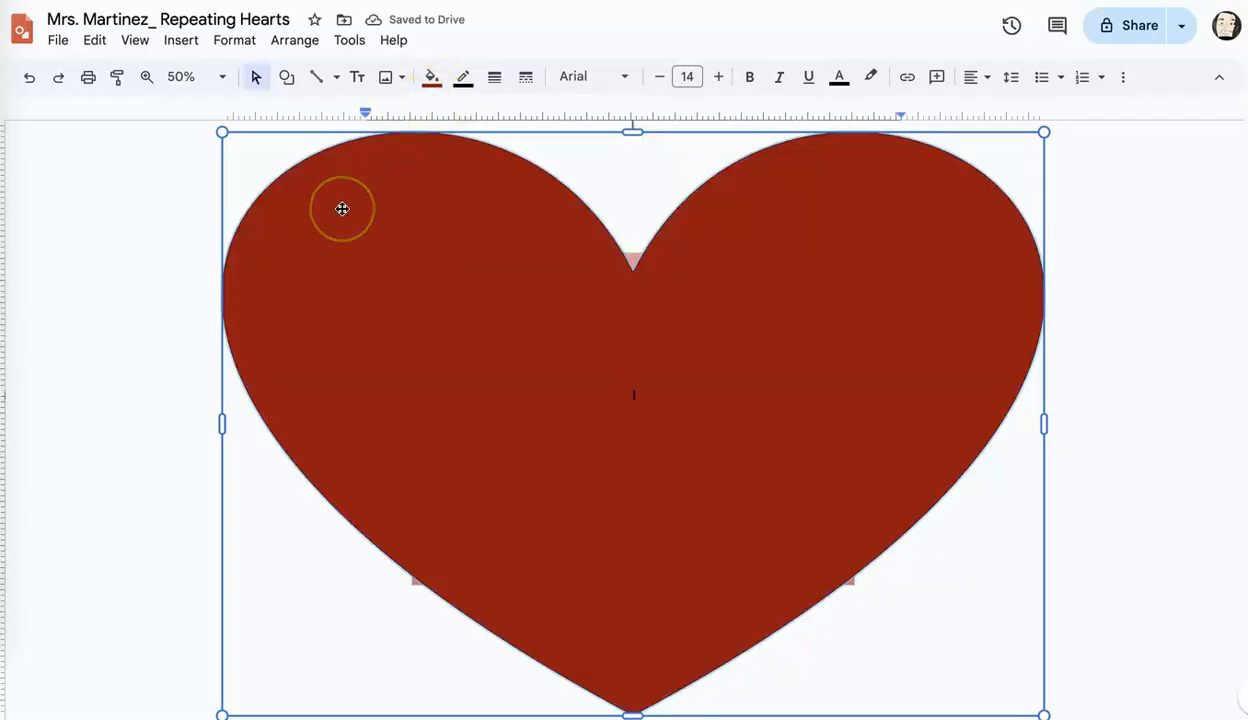
# - Duplicate the dark red heart, scale the copy down slightly and centre it on the original
pyautogui.click(56, 40)
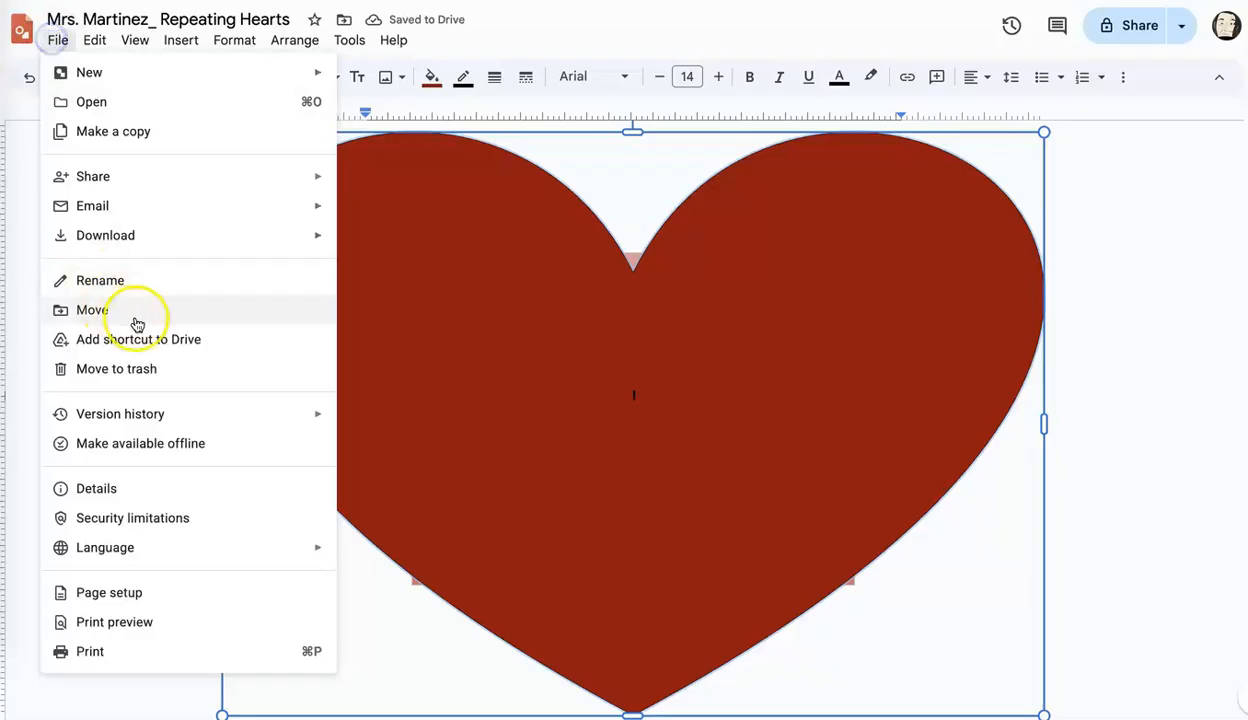
pyautogui.click(95, 40)
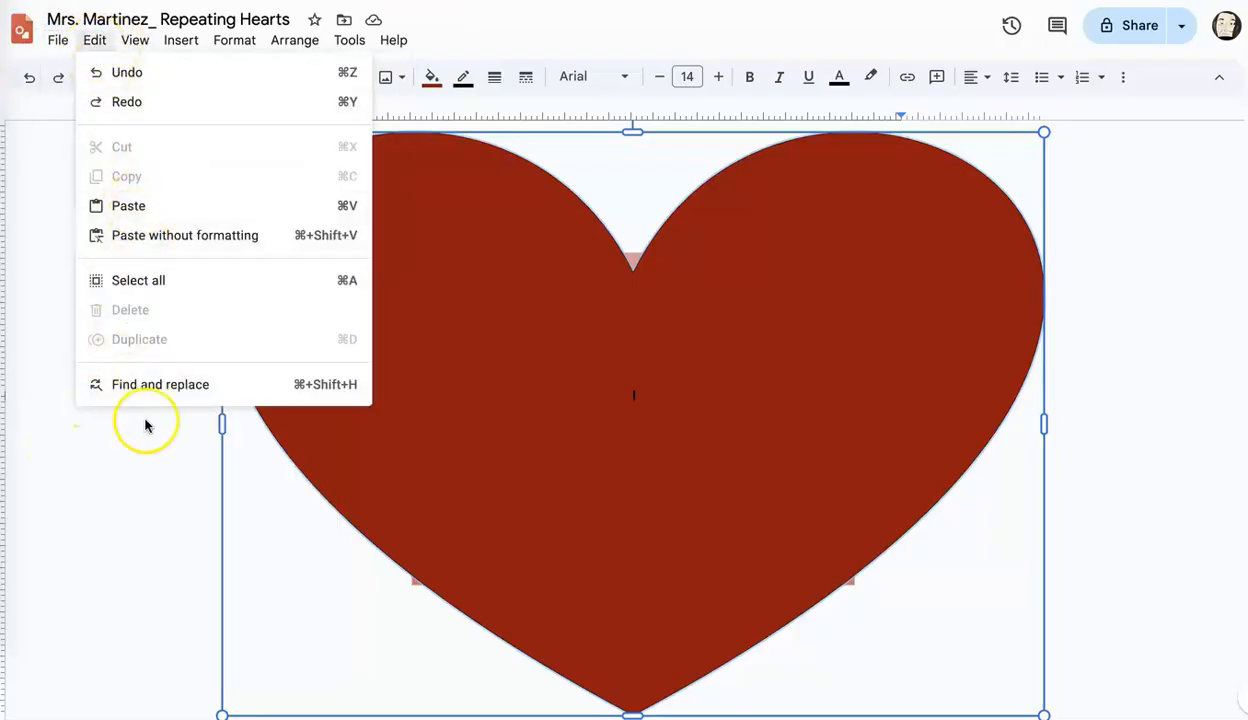
pyautogui.click(198, 437)
pyautogui.click(349, 405)
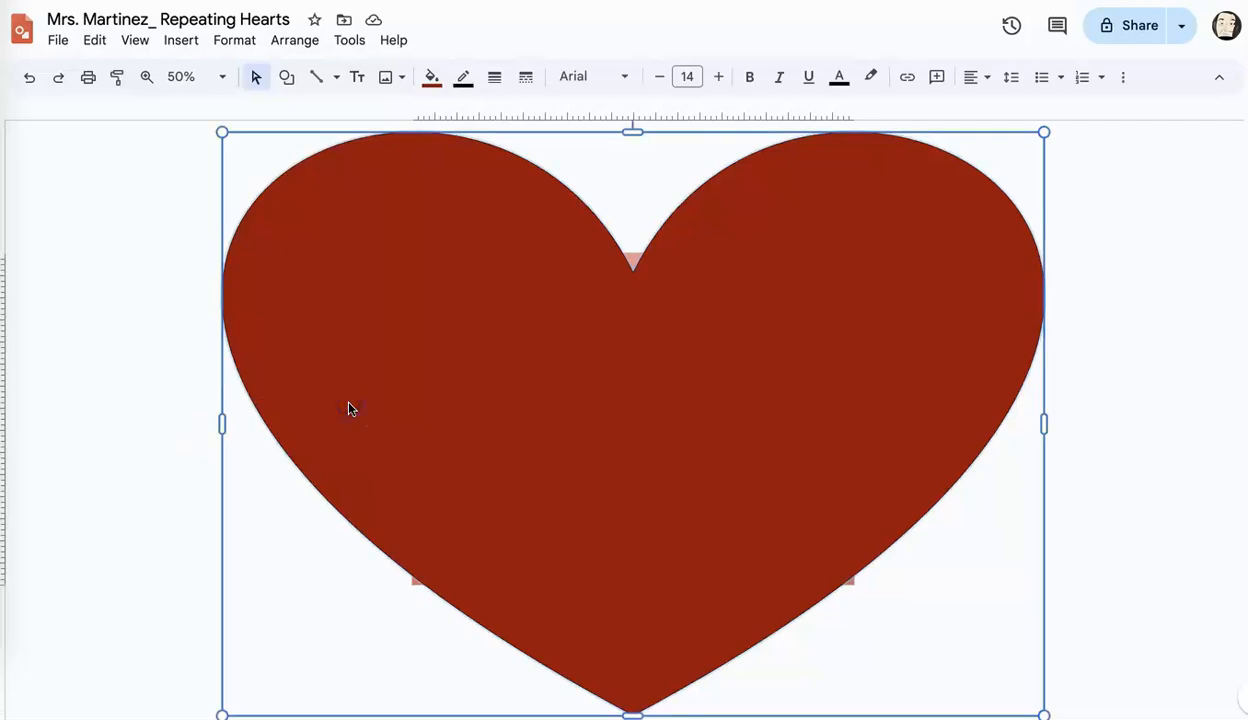
pyautogui.hotkey('ctrl', 'd')
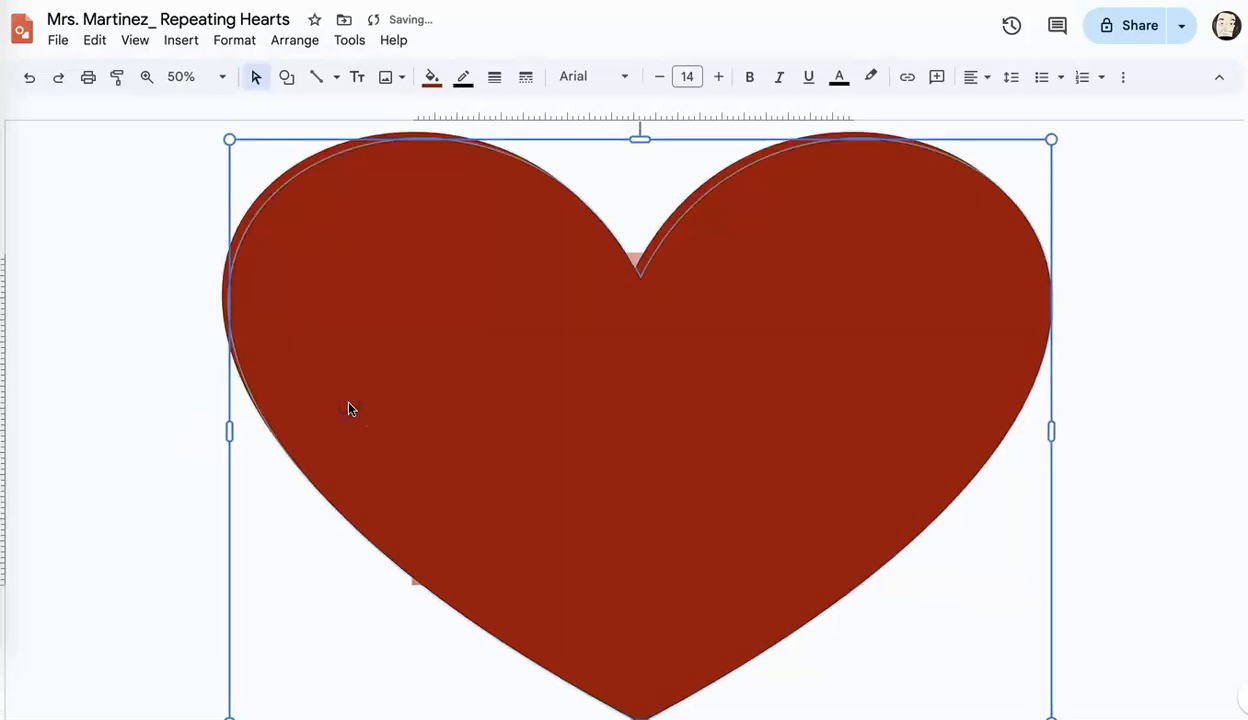
pyautogui.moveTo(229, 140); pyautogui.dragTo(277, 183)
pyautogui.moveTo(432, 329); pyautogui.dragTo(423, 318)
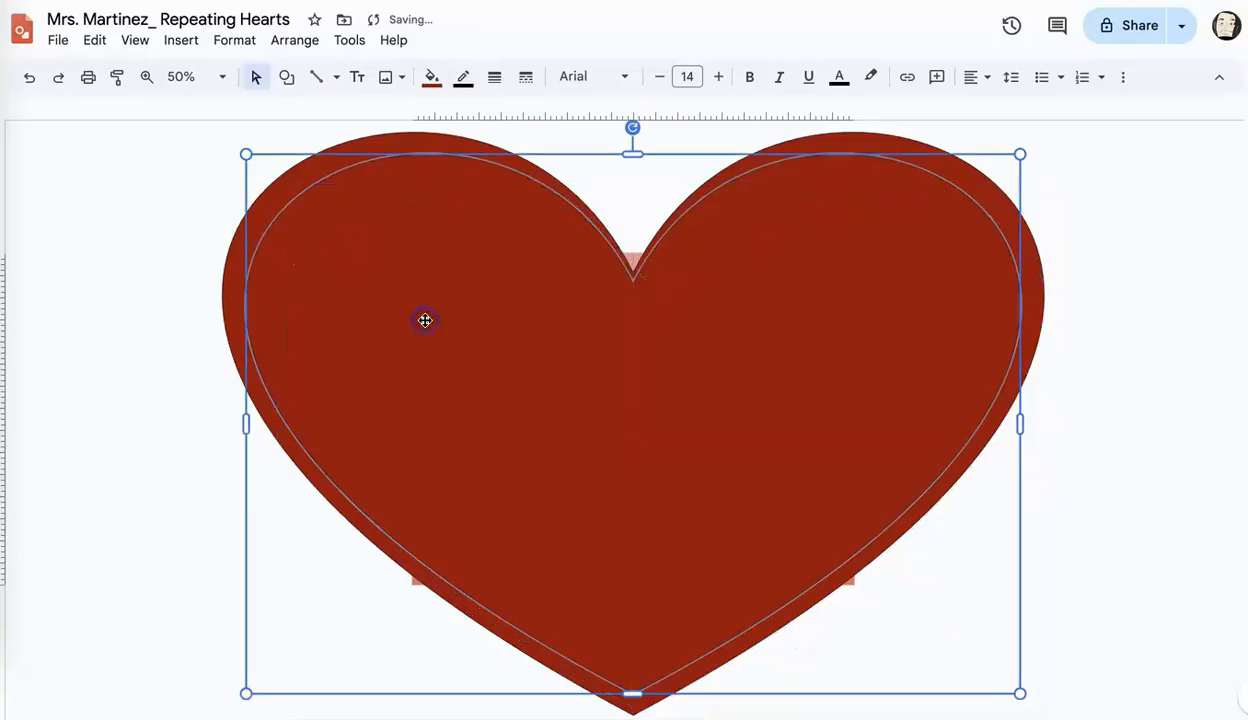
# - Fill the smaller heart copy with bright red and deselect it
pyautogui.click(432, 77)
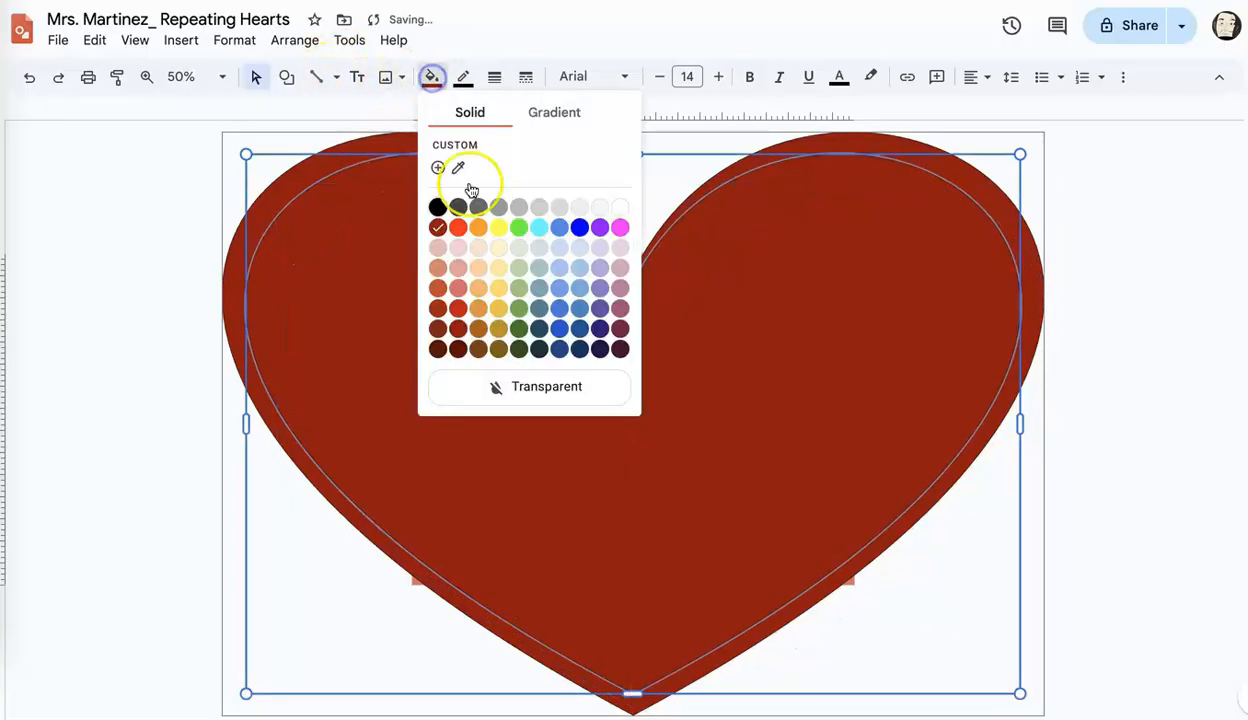
pyautogui.click(459, 228)
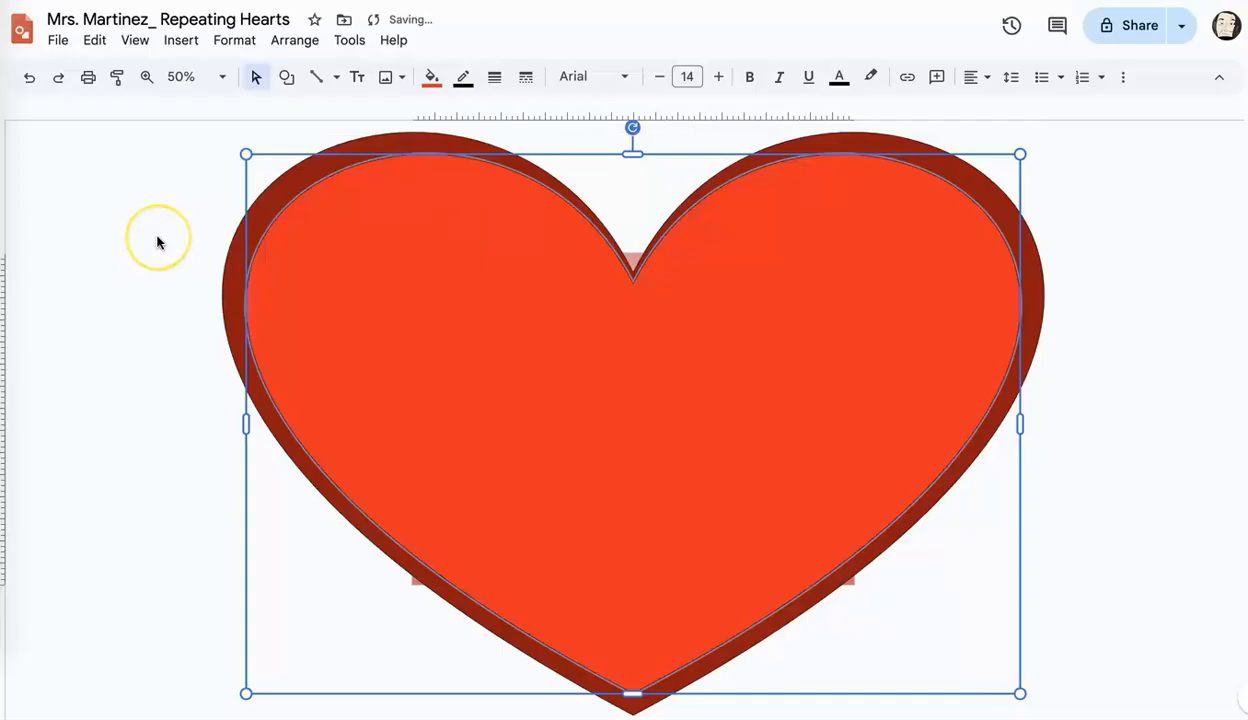
pyautogui.click(162, 269)
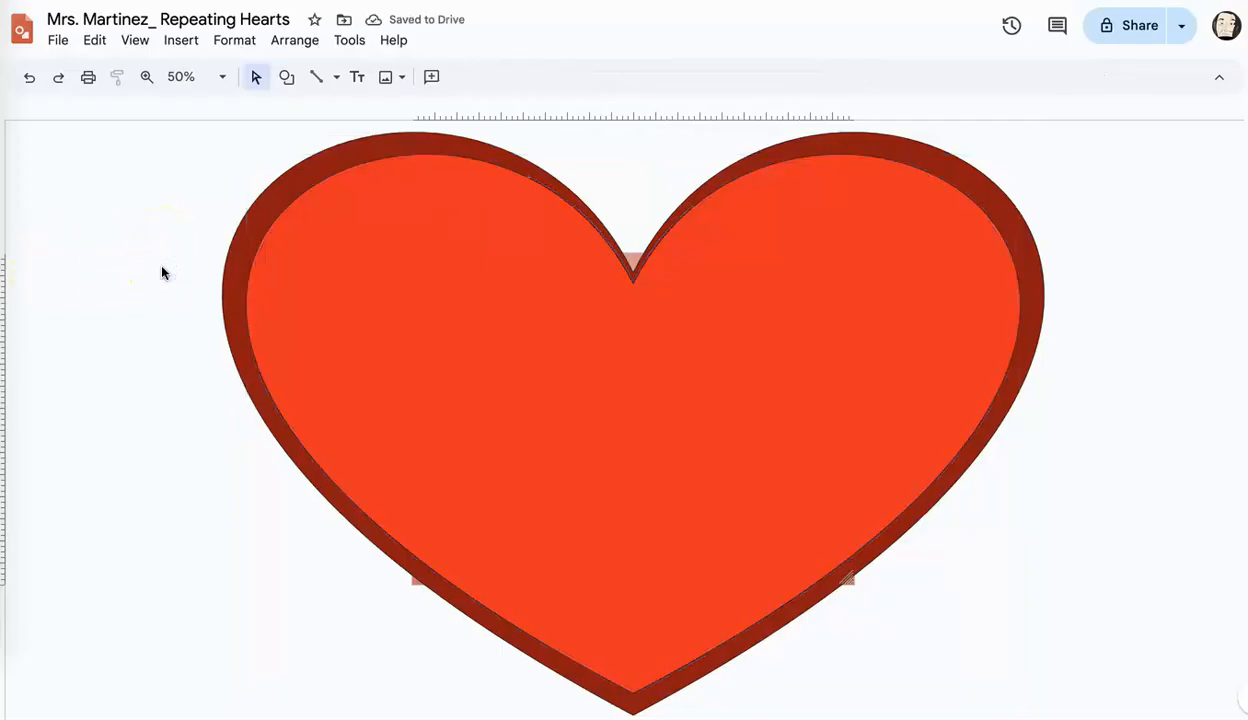
# - Add a slightly smaller duplicate of the bright red heart, centred inside it and filled with orange
pyautogui.click(414, 302)
pyautogui.hotkey('ctrl', 'd')
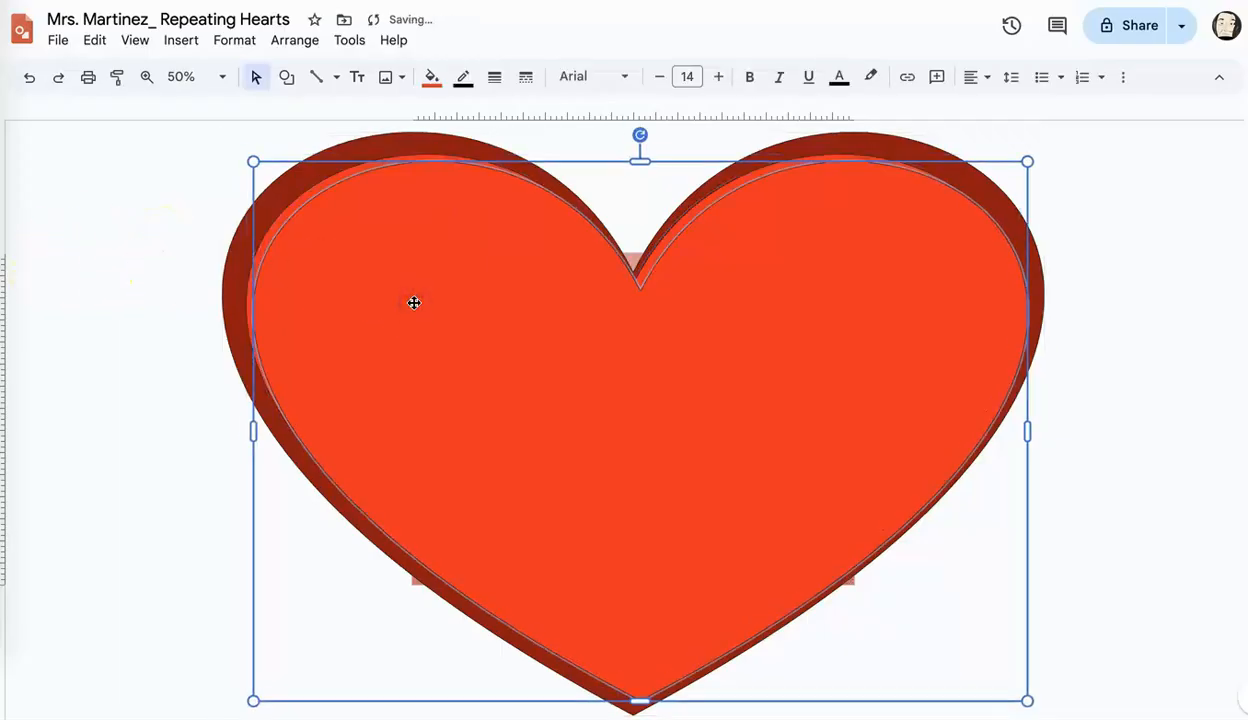
pyautogui.moveTo(253, 161); pyautogui.dragTo(278, 180)
pyautogui.moveTo(465, 363); pyautogui.dragTo(446, 345)
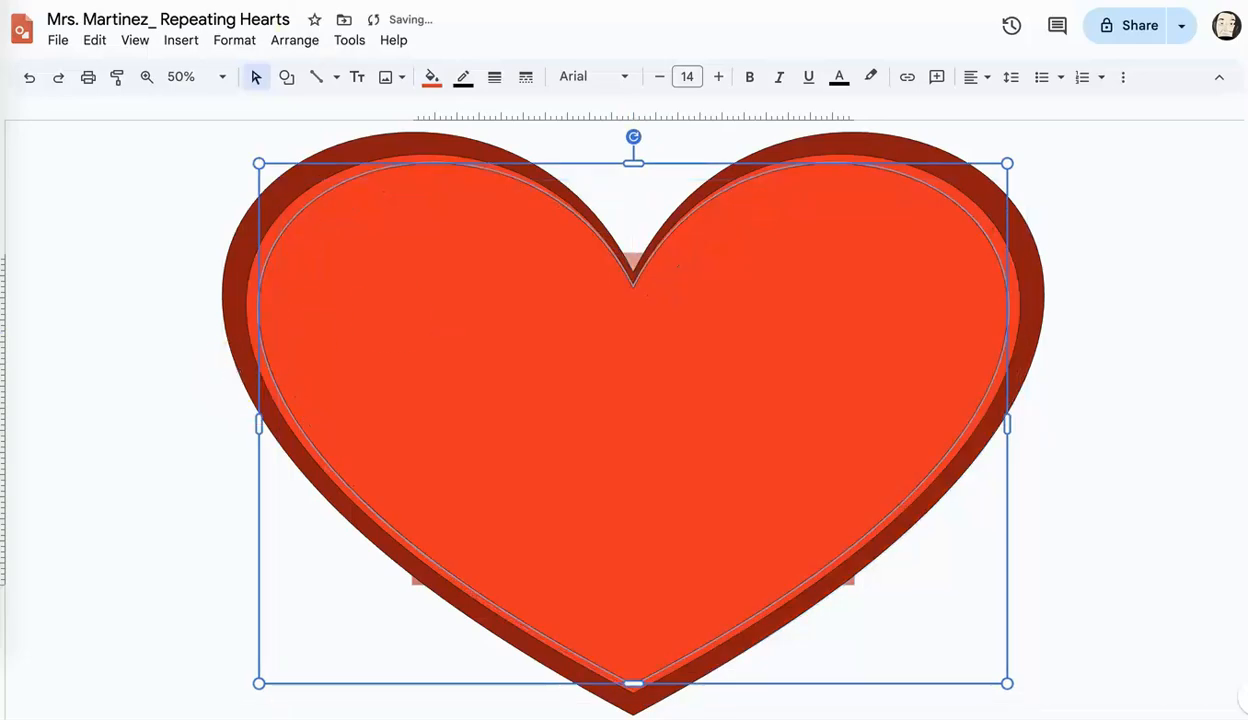
pyautogui.click(431, 77)
pyautogui.click(481, 229)
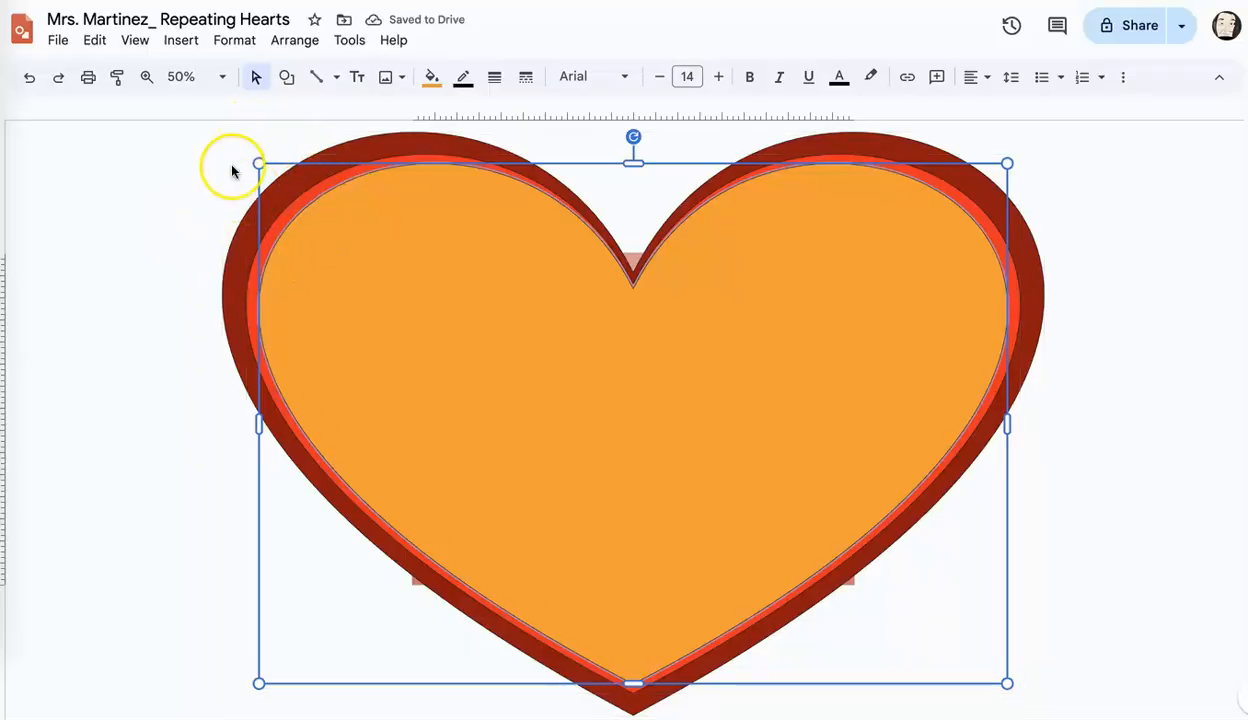
# - Scale the orange heart down further and centre it inside the bright red heart
pyautogui.moveTo(271, 177); pyautogui.dragTo(286, 188)
pyautogui.click(563, 384)
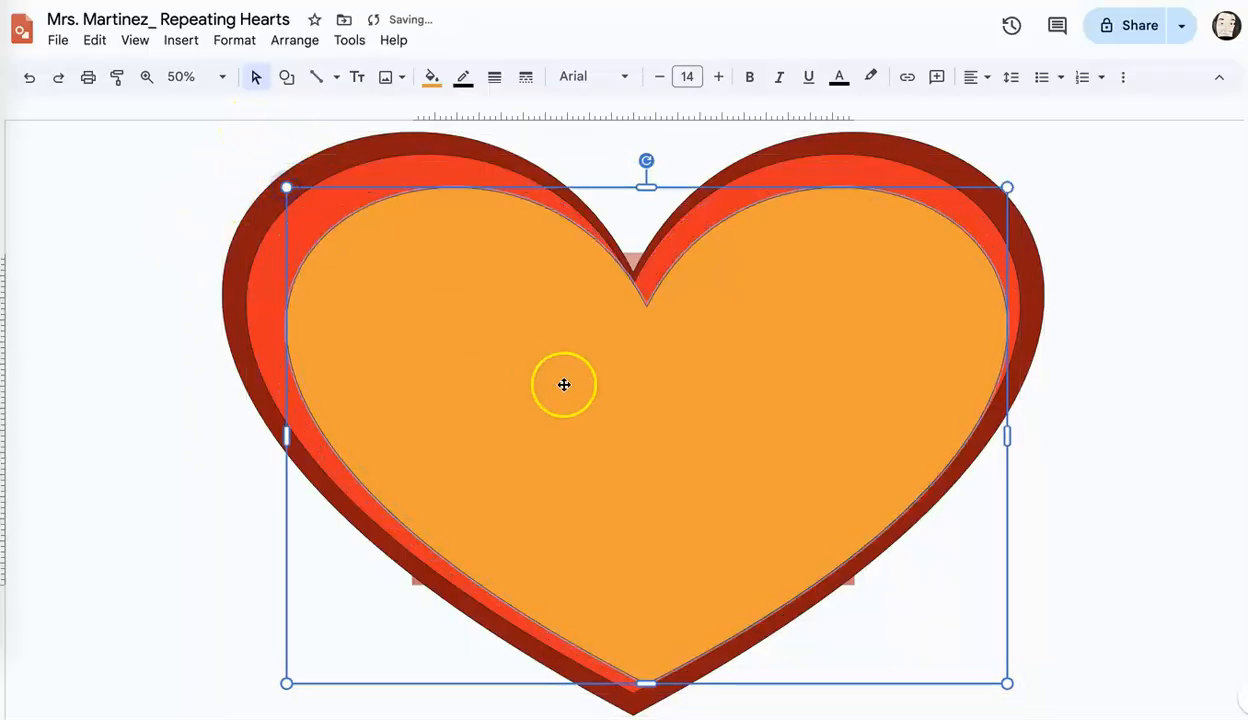
pyautogui.moveTo(543, 383)
pyautogui.mouseDown()
pyautogui.moveTo(550, 394)
pyautogui.moveTo(549, 372)
pyautogui.mouseUp()
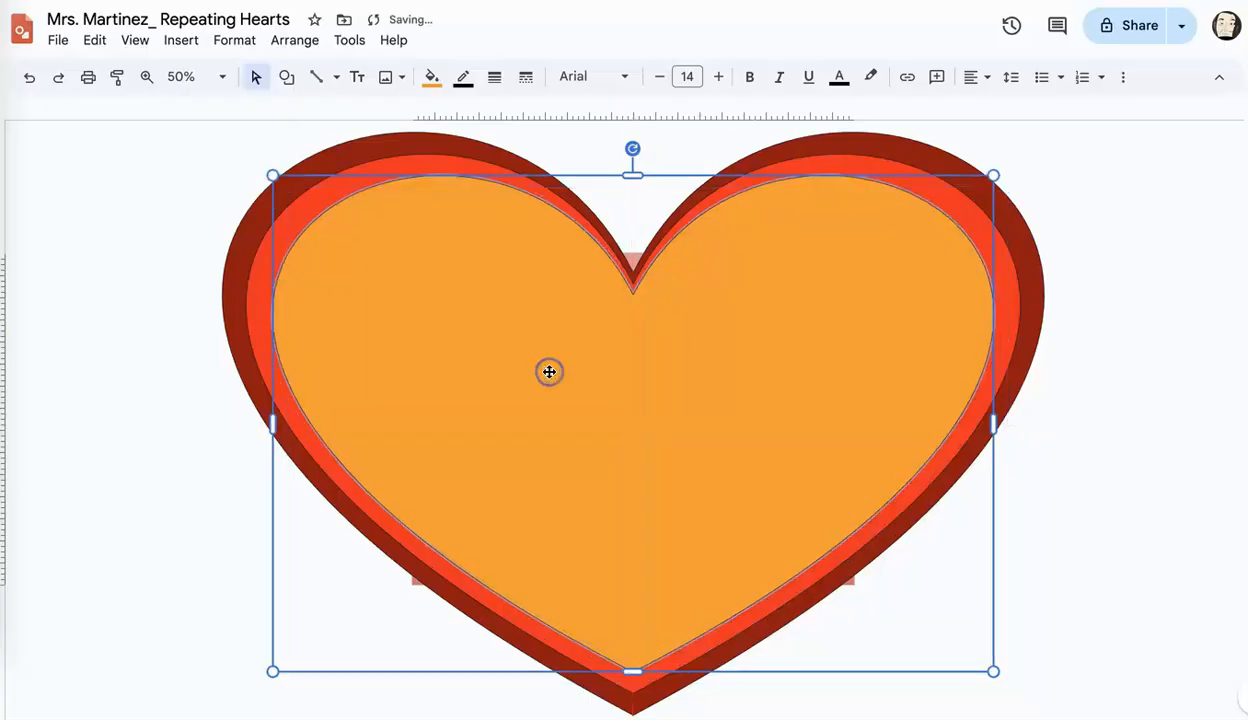
# - Duplicate the orange heart, scale the copy down slightly and finish with nothing selected
pyautogui.hotkey('ctrl', 'd')
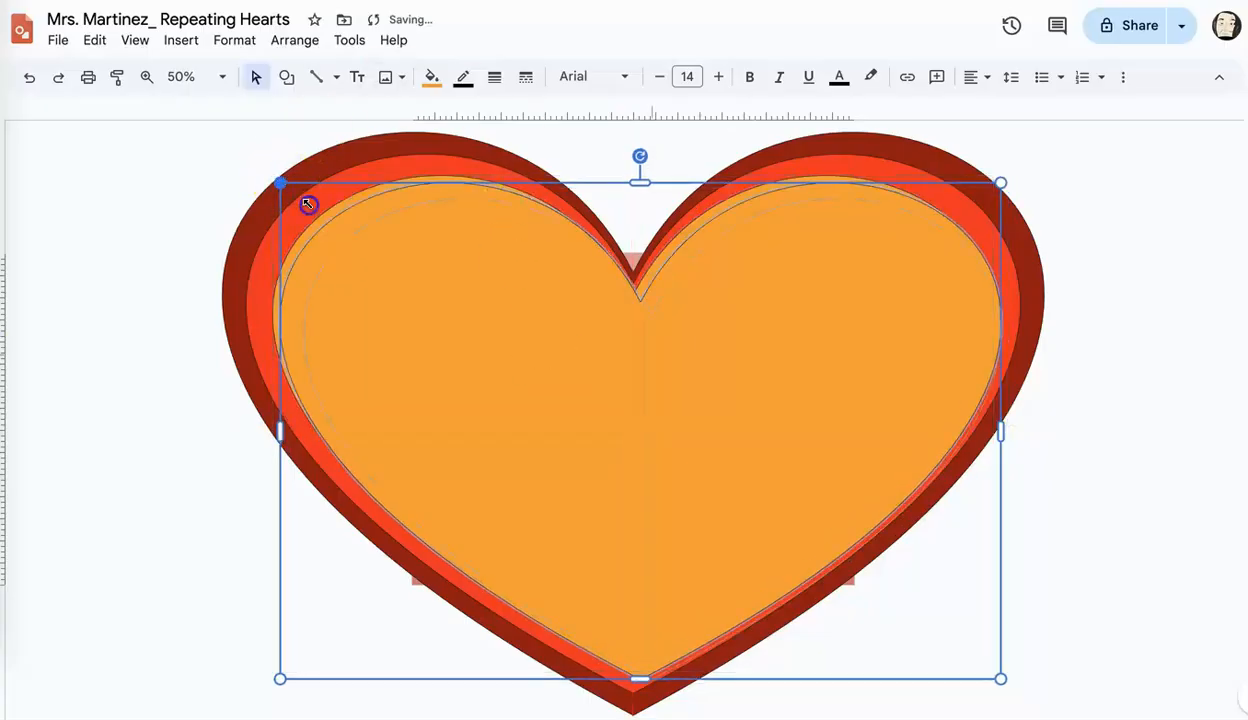
pyautogui.moveTo(308, 204); pyautogui.dragTo(331, 226)
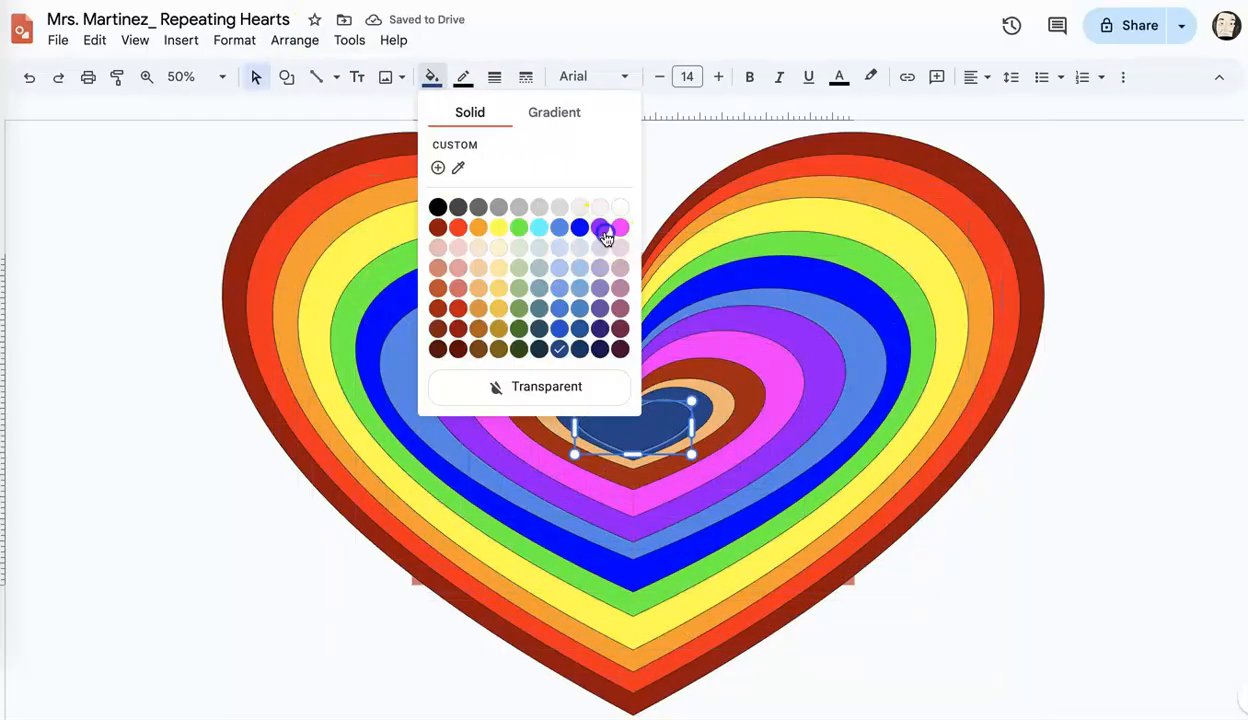
pyautogui.click(203, 172)
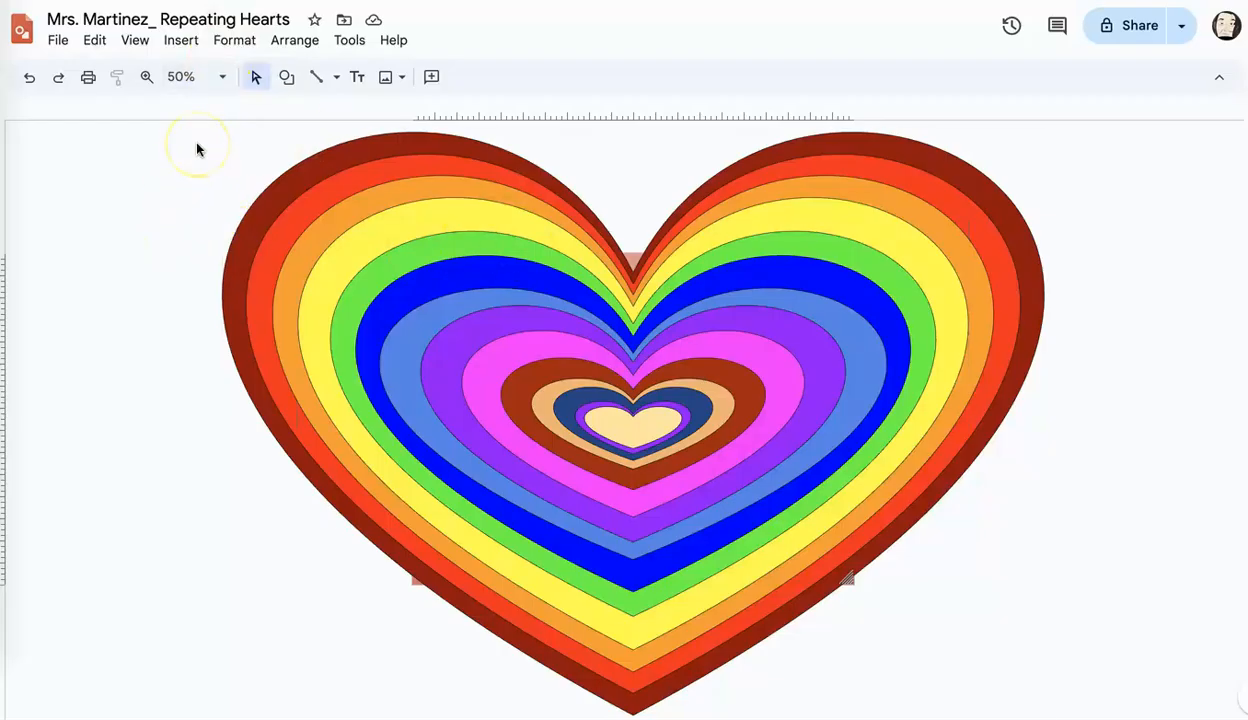
# - Recolour the outermost heart with the darkest red-brown and the bright red heart inside it with a slightly lighter red-brown
pyautogui.click(275, 177)
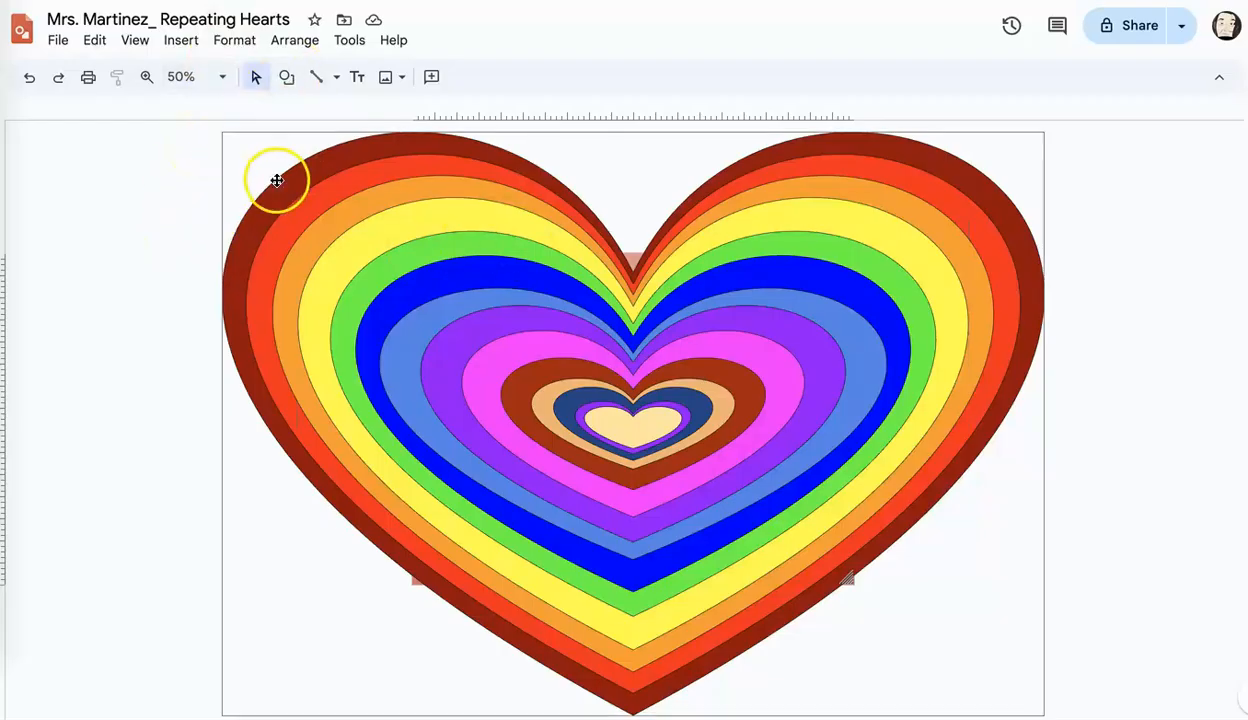
pyautogui.click(431, 77)
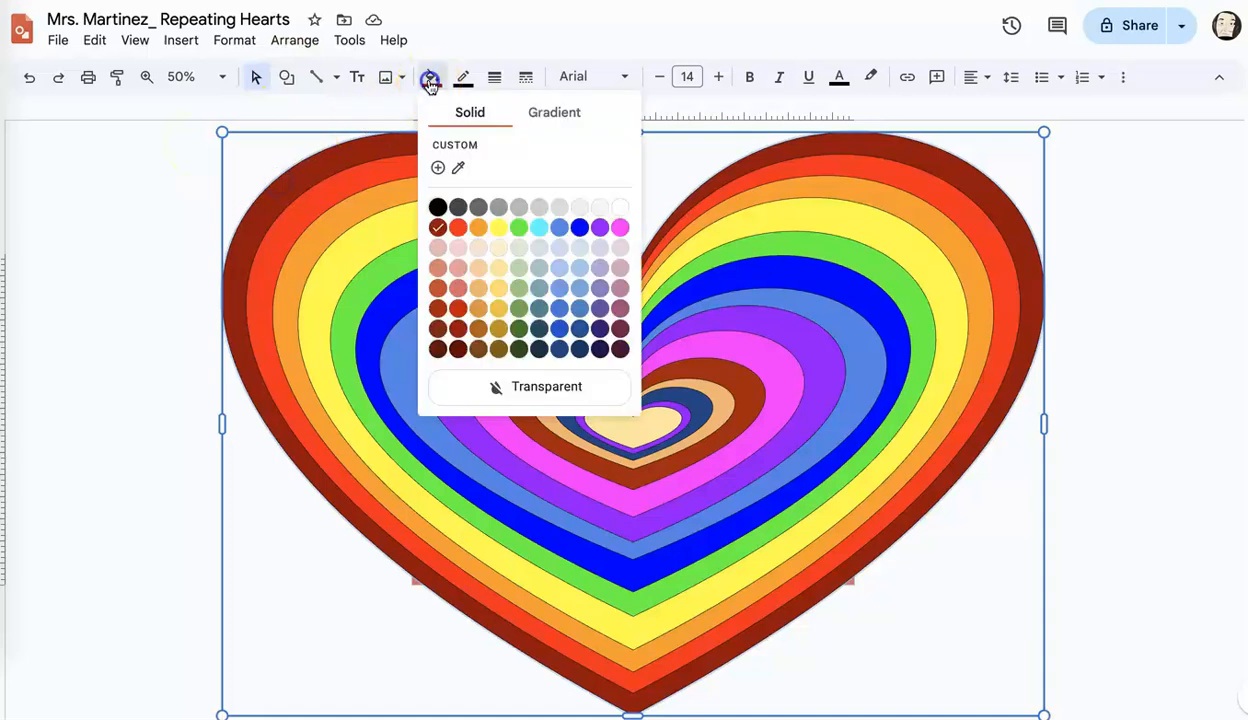
pyautogui.click(440, 350)
pyautogui.click(320, 200)
pyautogui.click(425, 80)
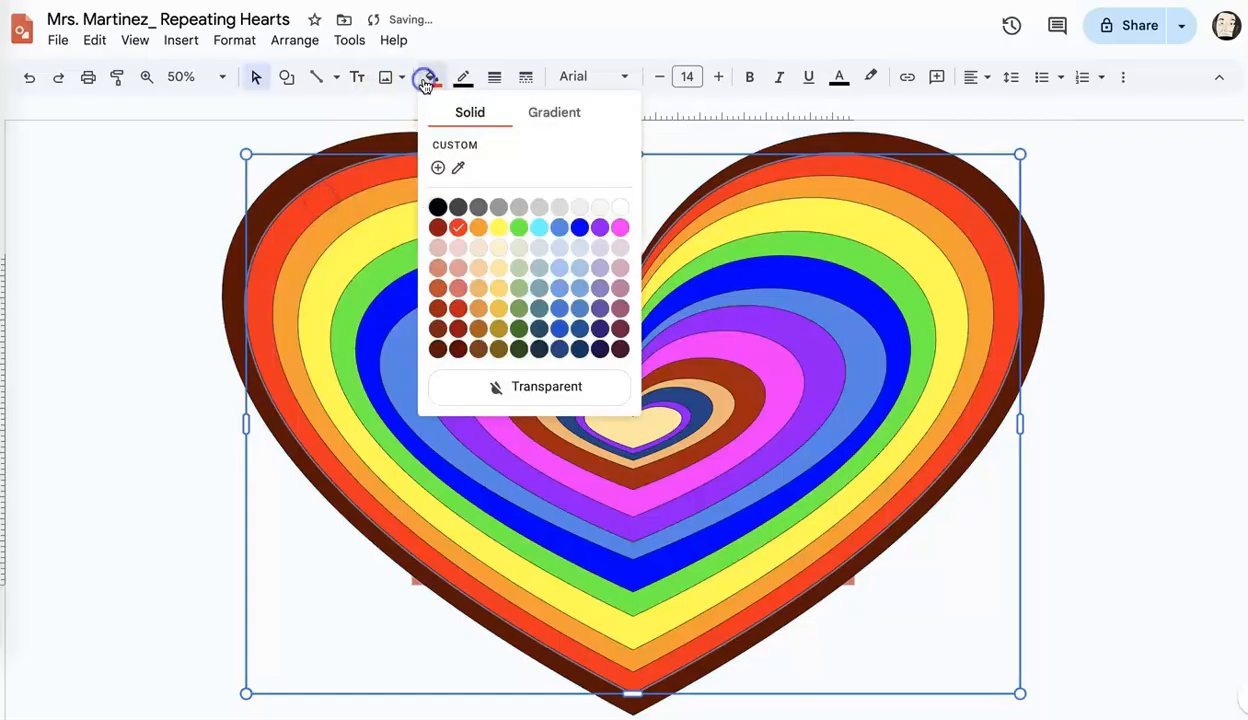
pyautogui.click(437, 328)
# - Recolour the orange heart with brick red and the yellow heart with a lighter terracotta
pyautogui.click(333, 220)
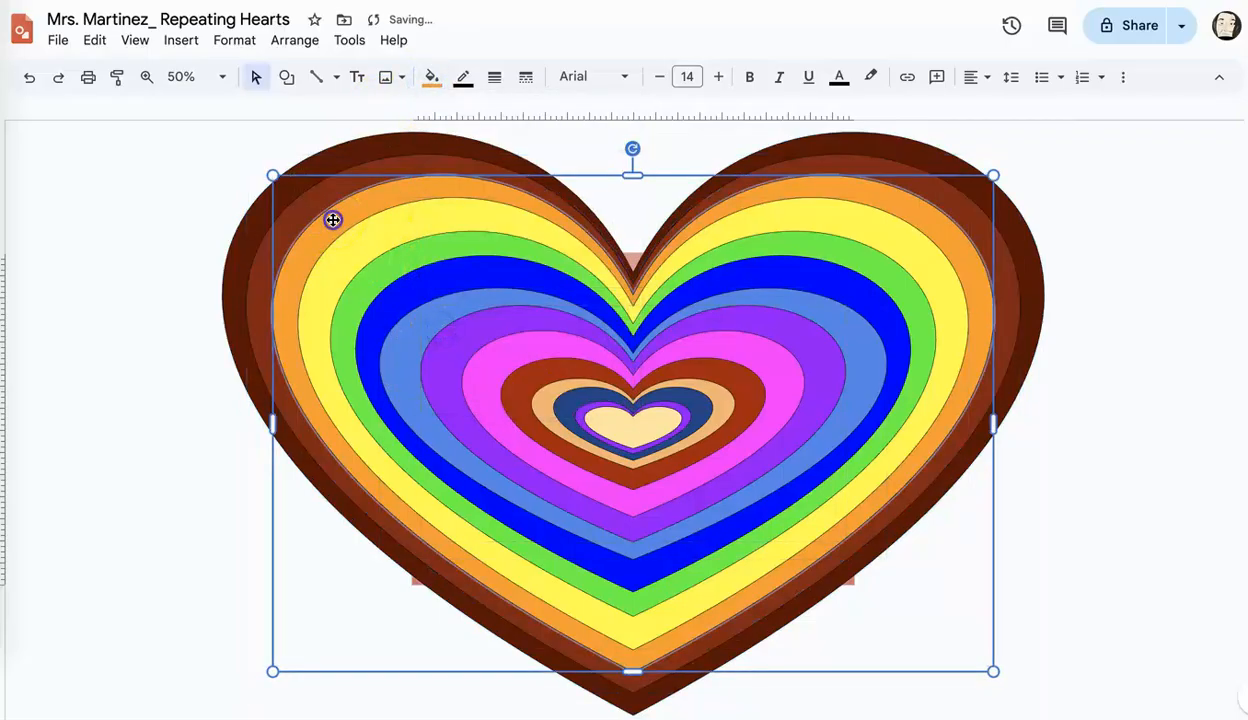
pyautogui.click(428, 78)
pyautogui.click(440, 311)
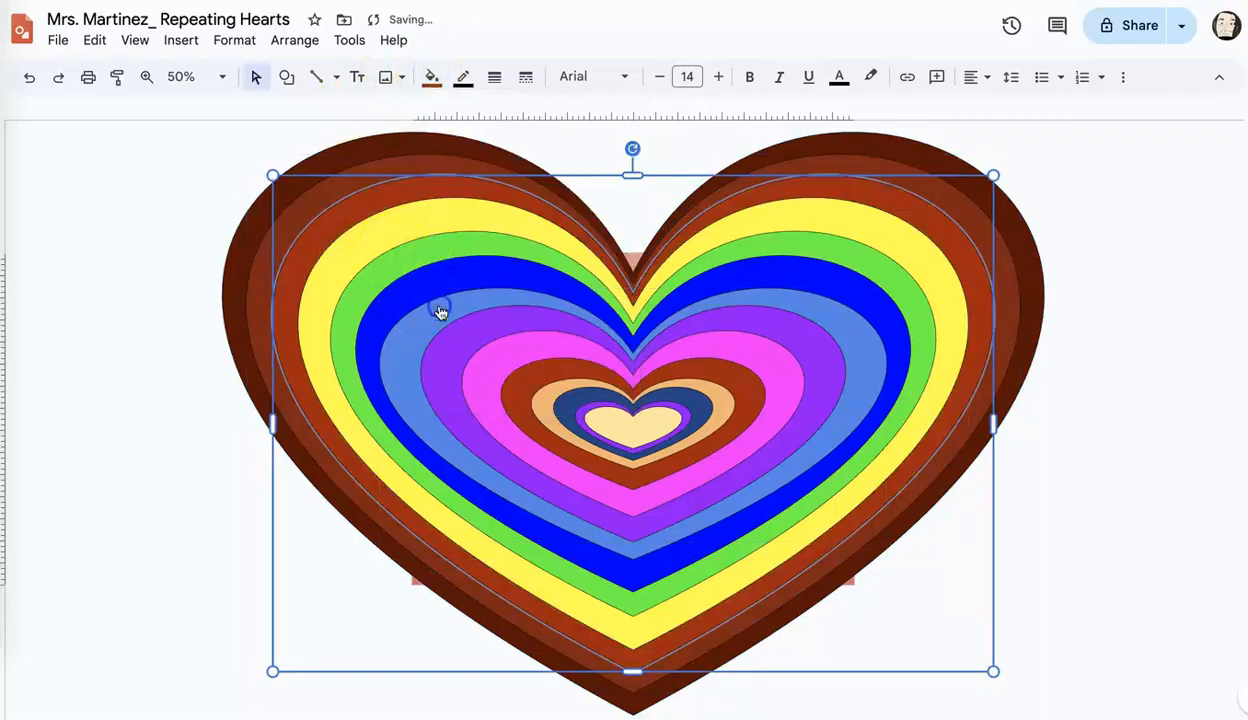
pyautogui.click(376, 242)
pyautogui.click(428, 78)
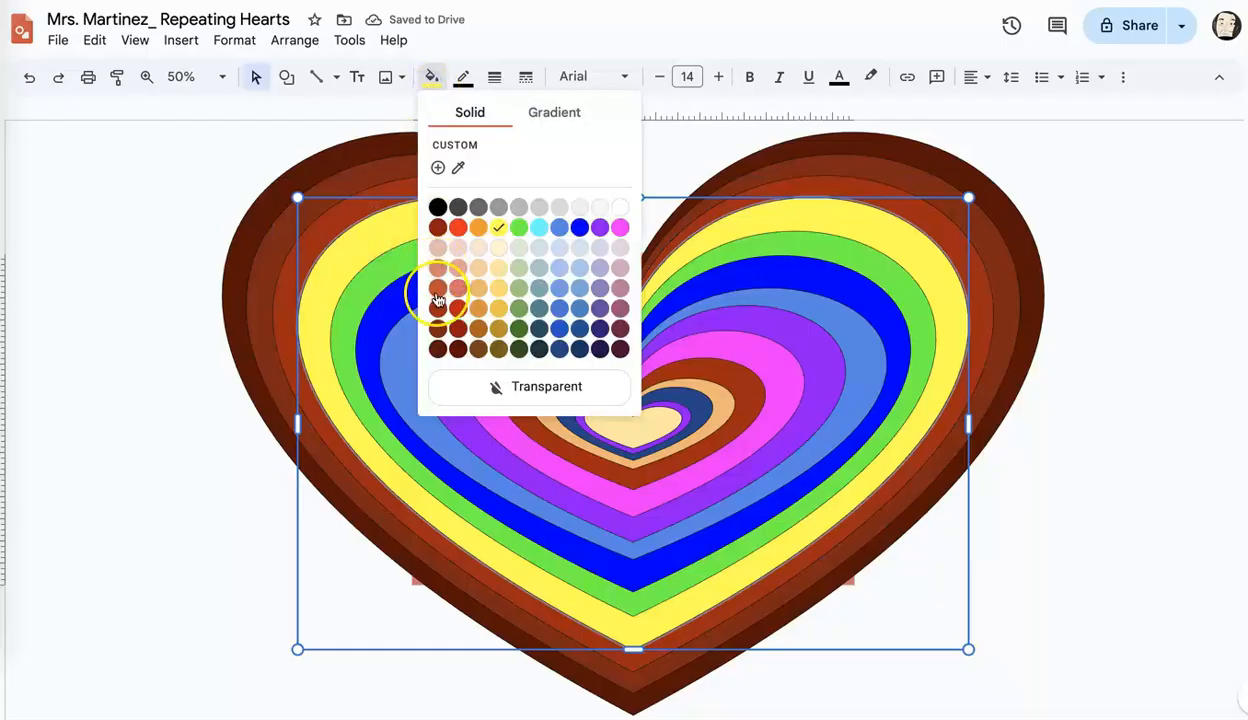
pyautogui.click(437, 290)
# - Recolour the green heart with light terracotta and the bright blue heart with pale pinkish beige
pyautogui.click(412, 253)
pyautogui.click(430, 78)
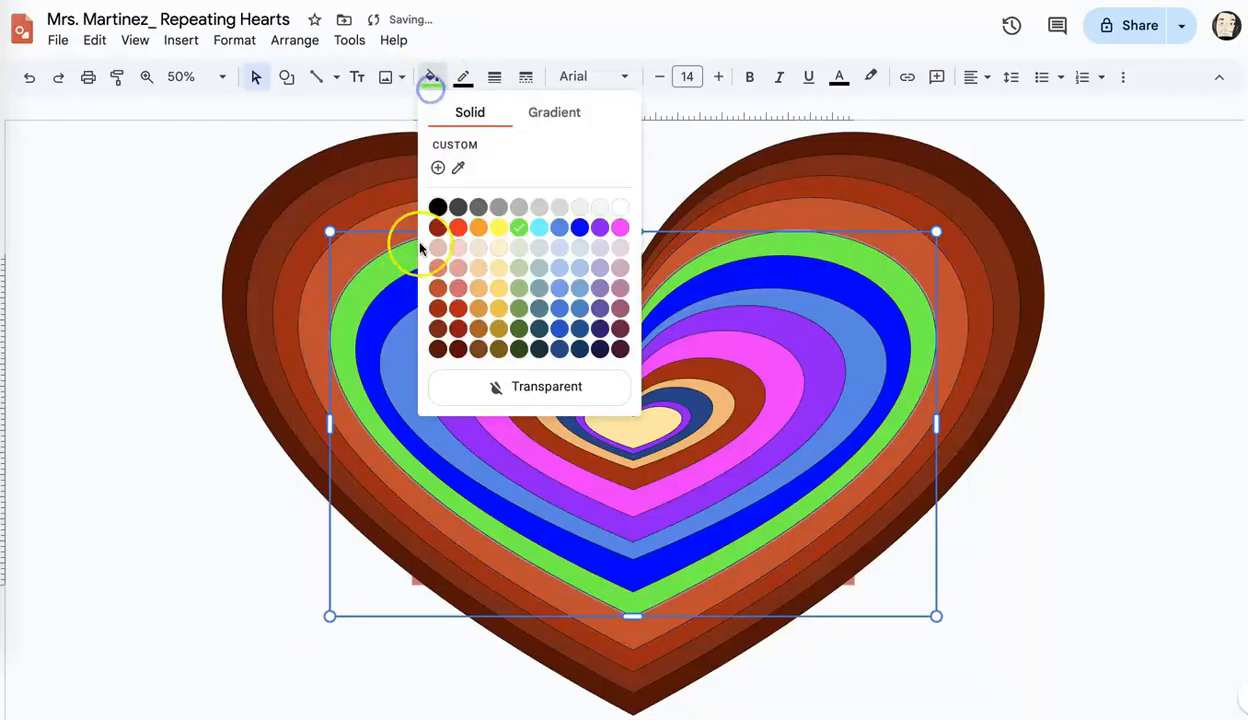
pyautogui.click(437, 267)
pyautogui.click(422, 276)
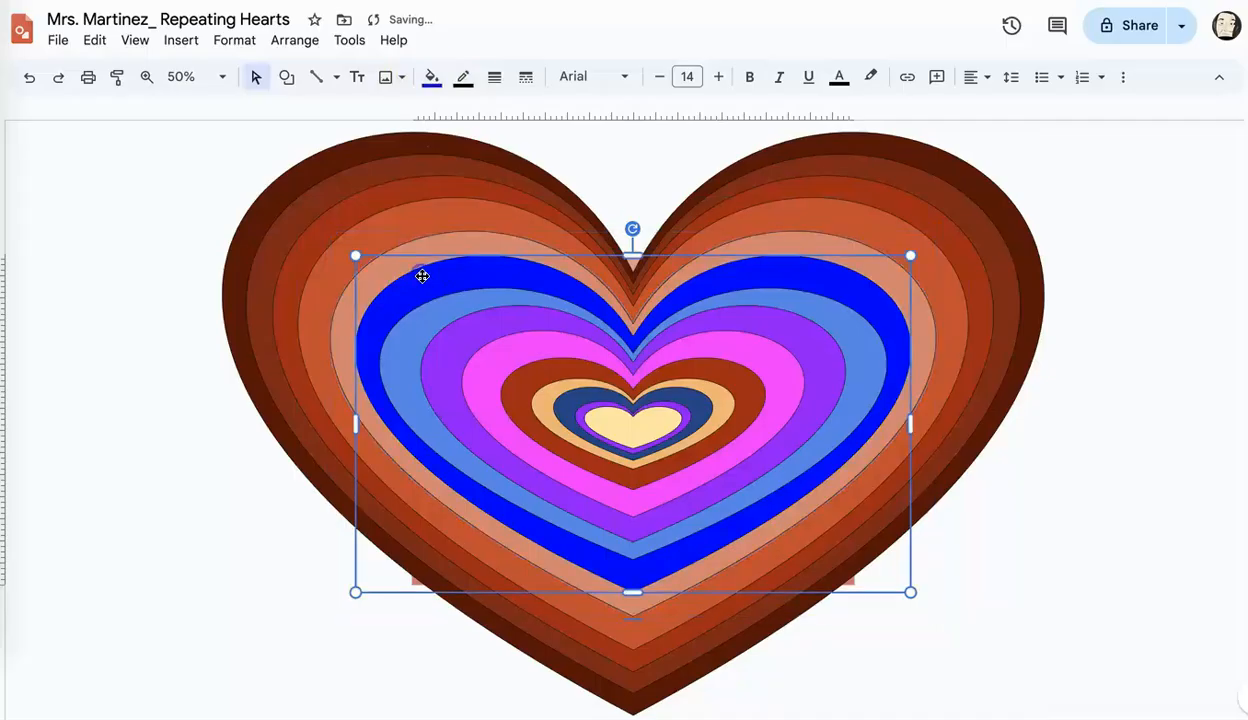
pyautogui.click(431, 78)
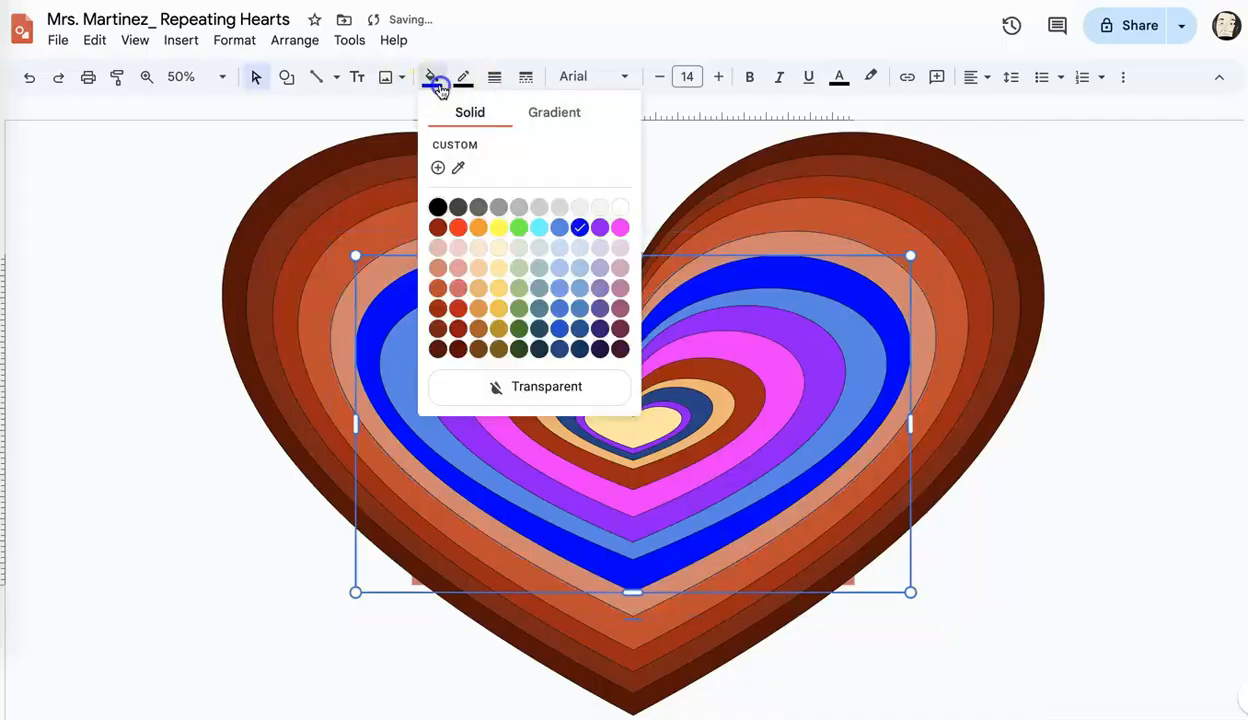
pyautogui.click(438, 247)
# - Fill the light blue heart with dark red
pyautogui.click(465, 311)
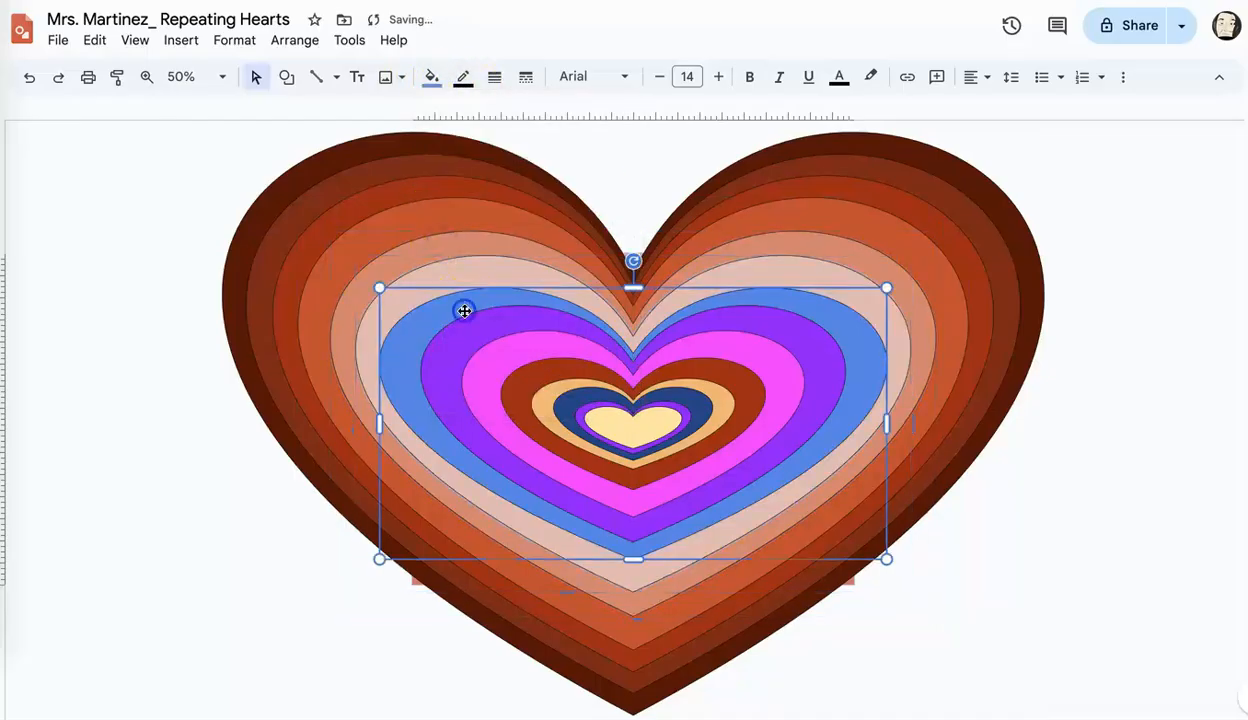
pyautogui.click(433, 80)
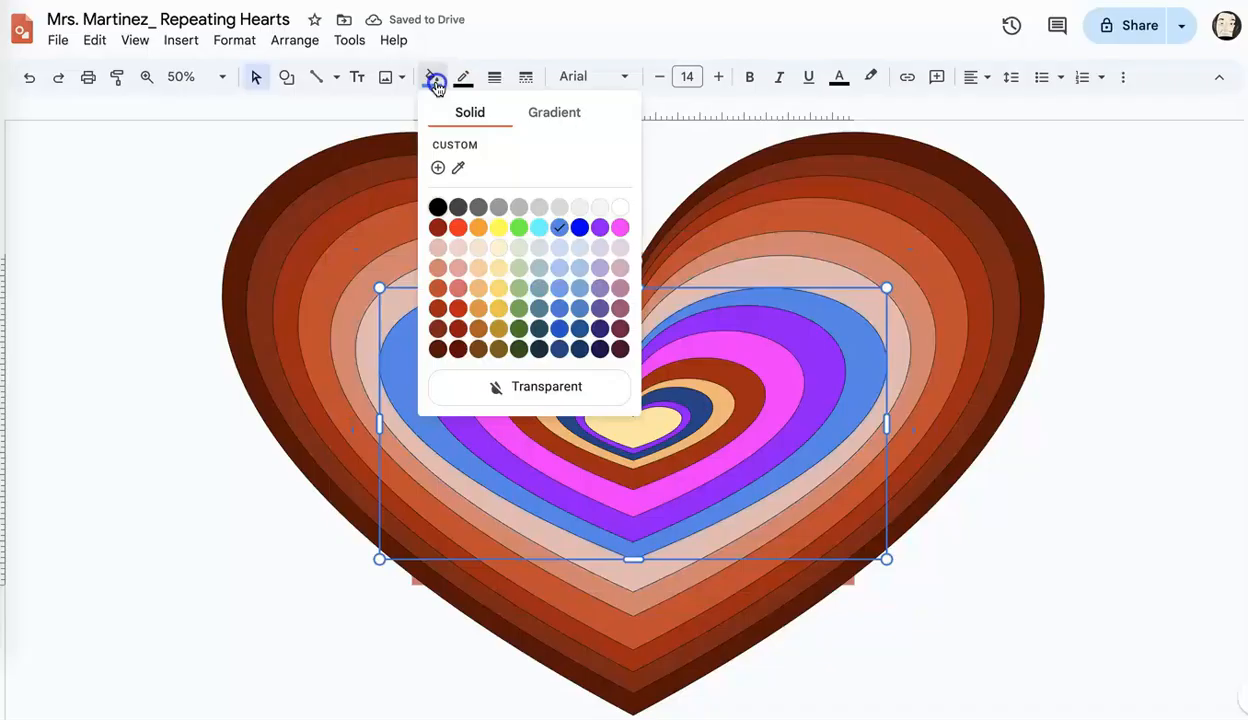
pyautogui.click(440, 228)
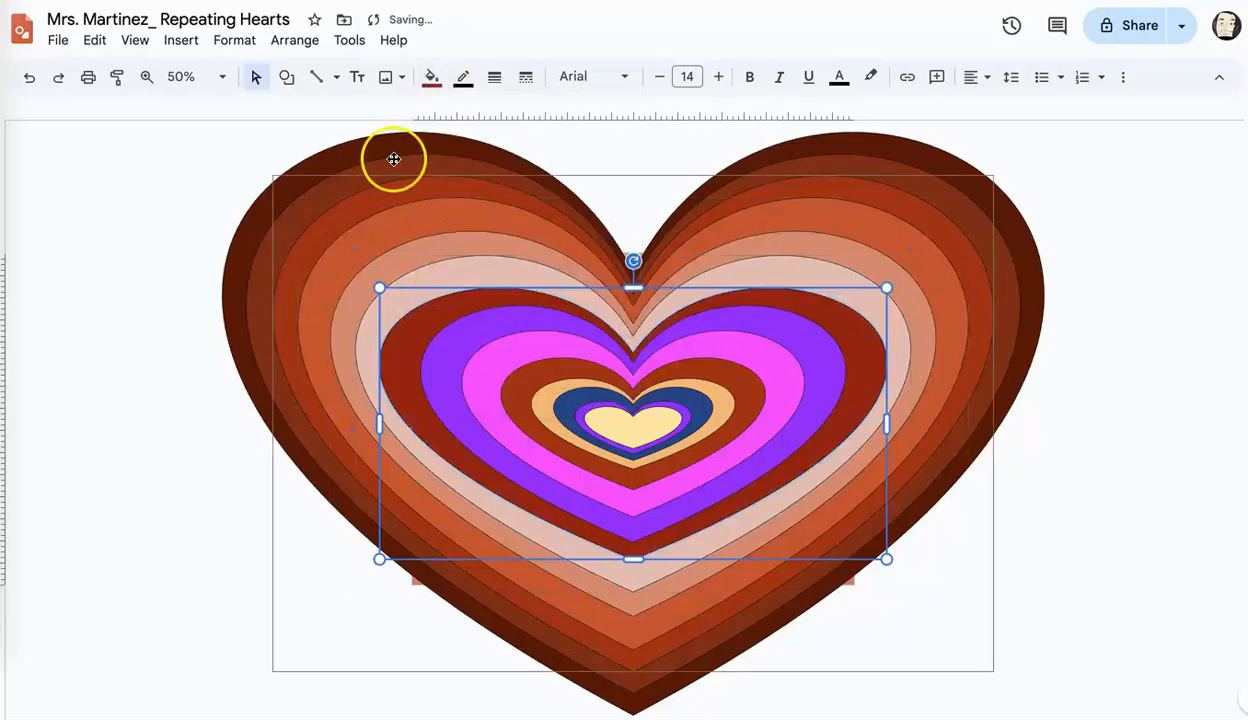
# - Fill the dark red seventh heart with pale pink and the larger purple heart inside it with salmon pink
pyautogui.click(451, 357)
pyautogui.click(408, 344)
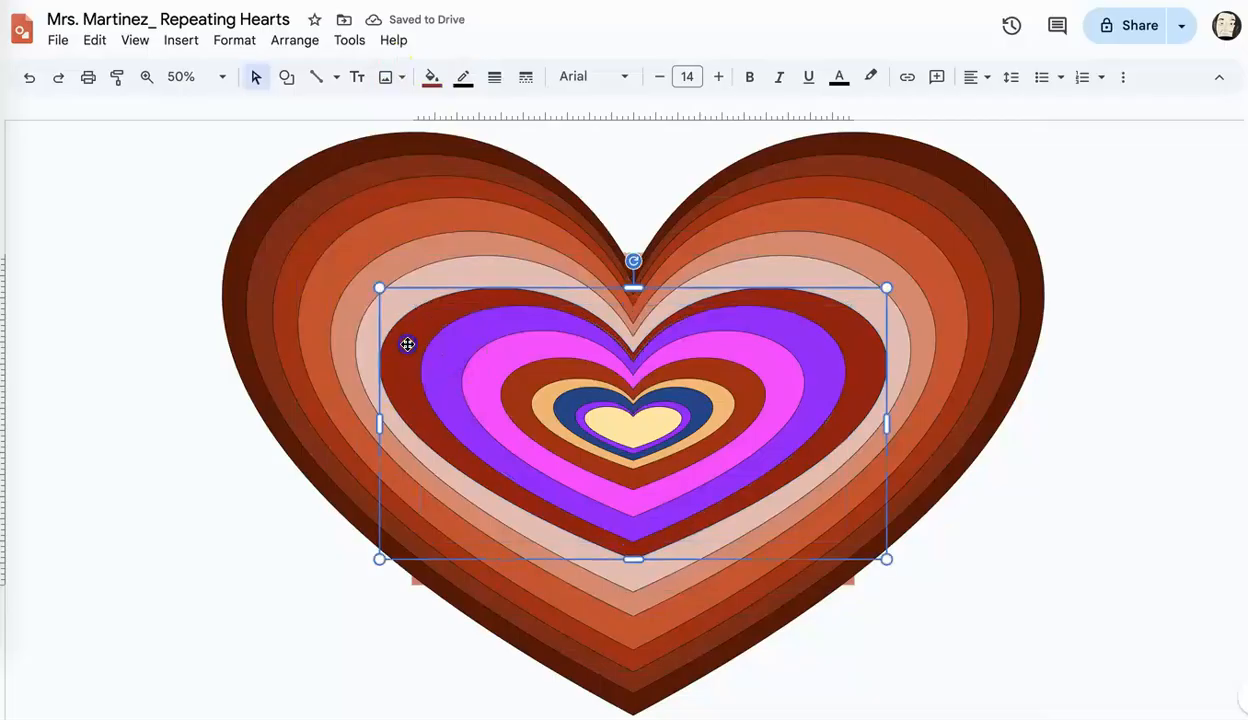
pyautogui.click(433, 80)
pyautogui.click(457, 252)
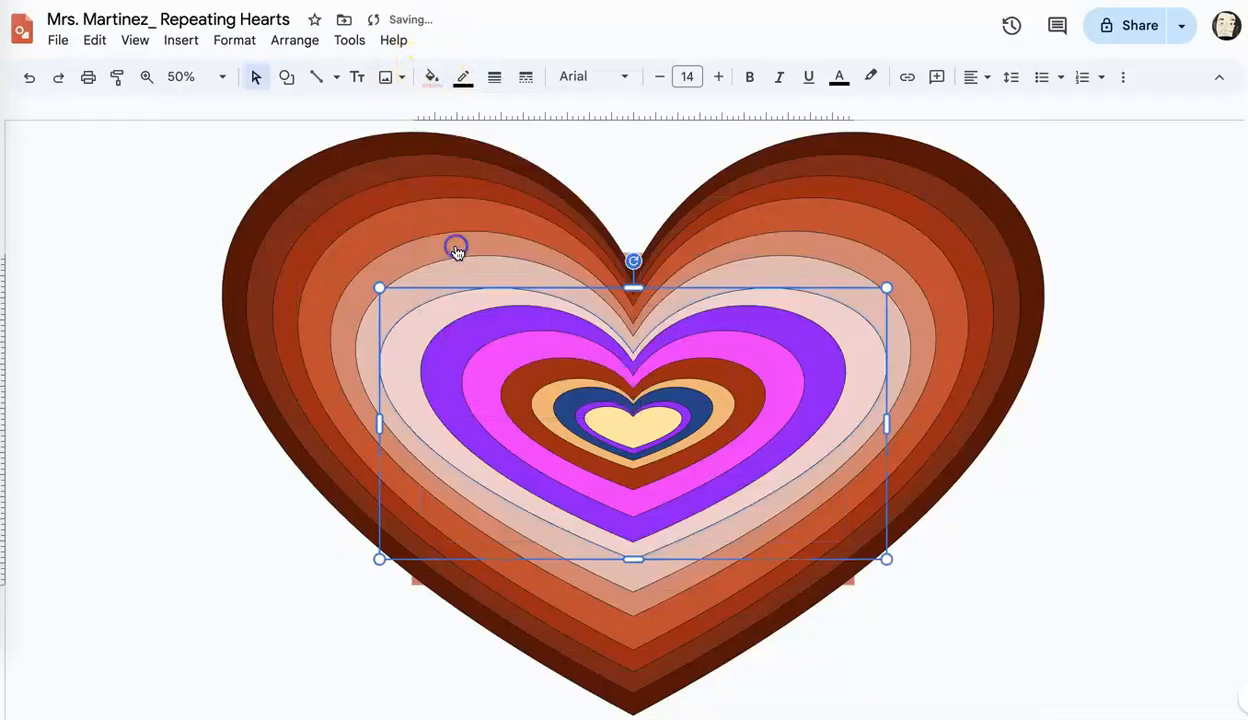
pyautogui.click(453, 340)
pyautogui.click(429, 84)
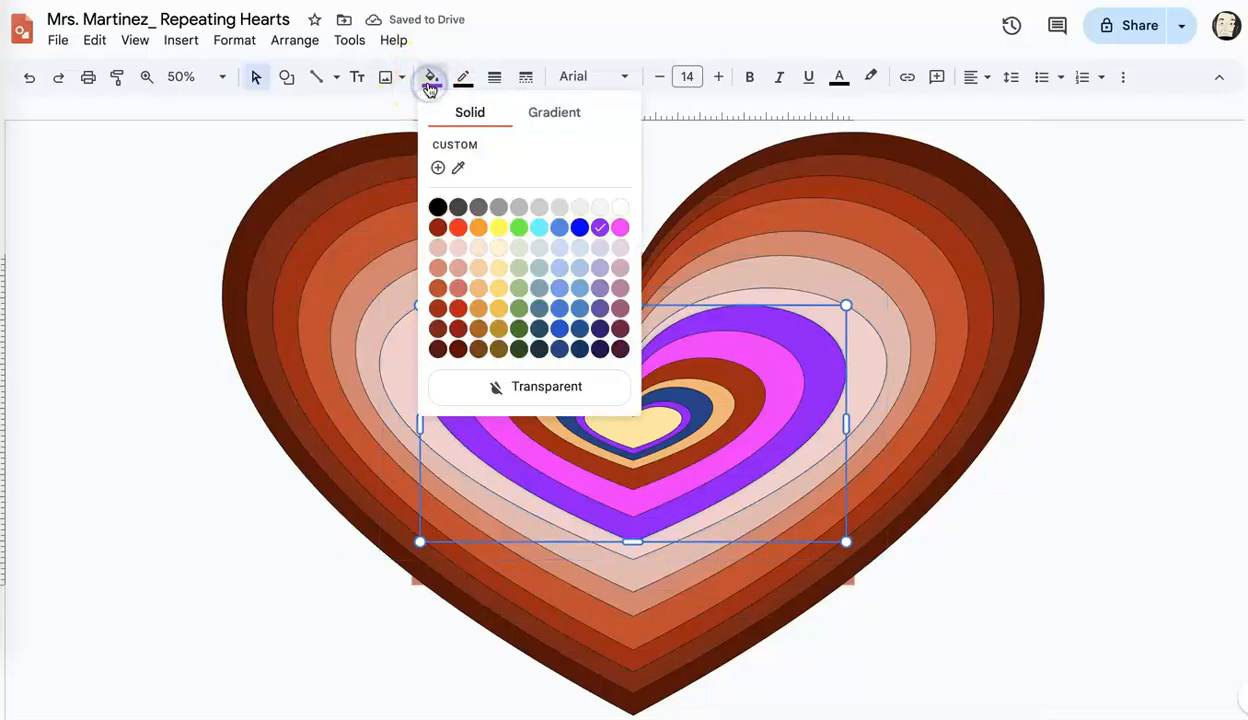
pyautogui.click(458, 249)
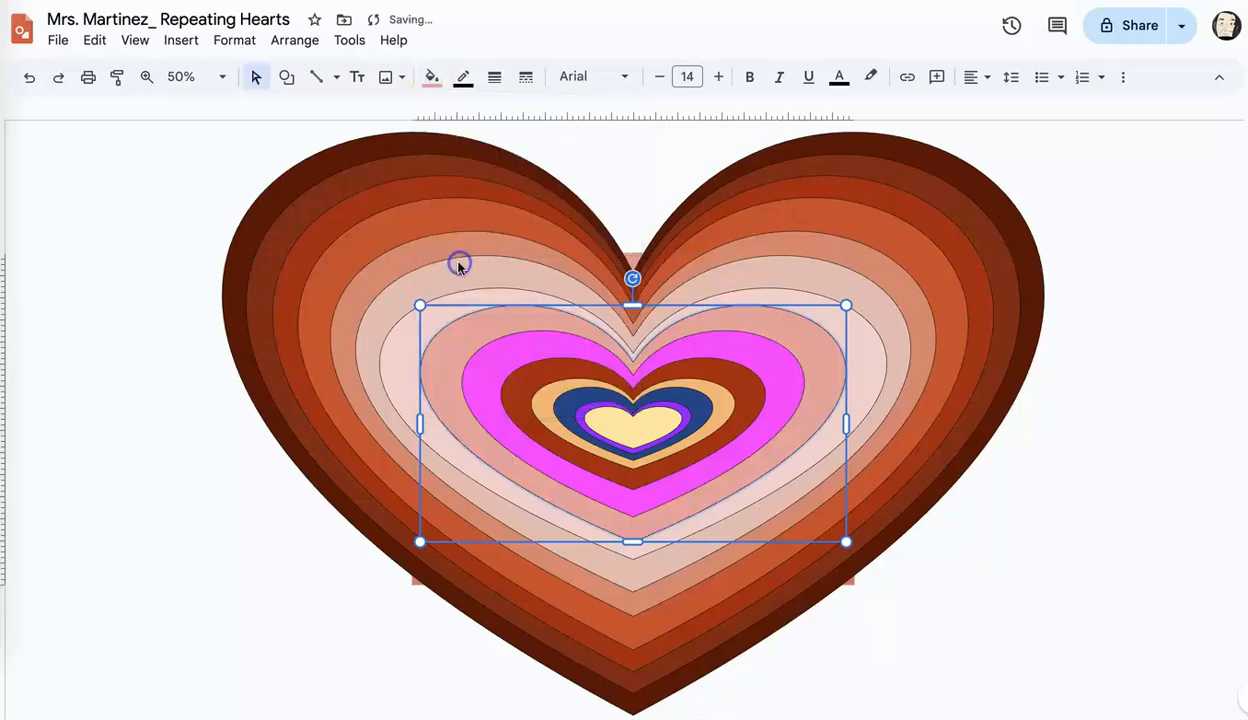
# - Recolour the magenta heart with coral pink and the brick red heart inside it with strong red
pyautogui.click(504, 343)
pyautogui.click(432, 80)
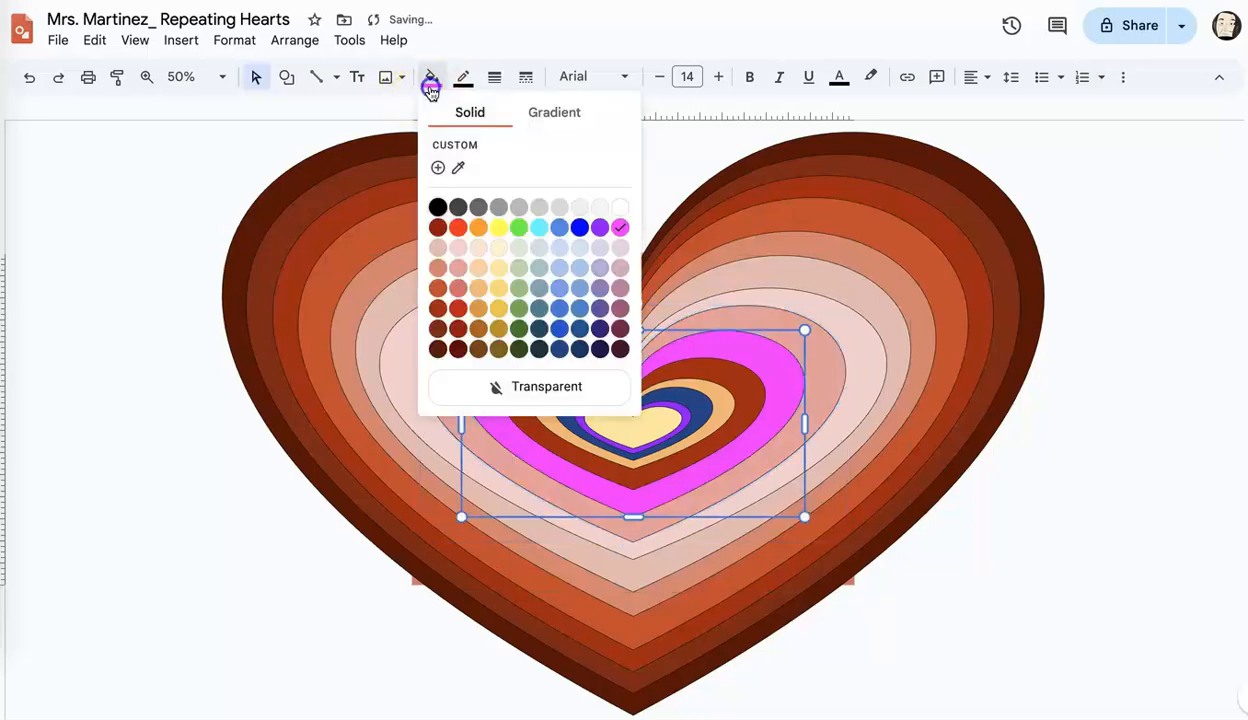
pyautogui.click(459, 291)
pyautogui.click(530, 379)
pyautogui.click(429, 78)
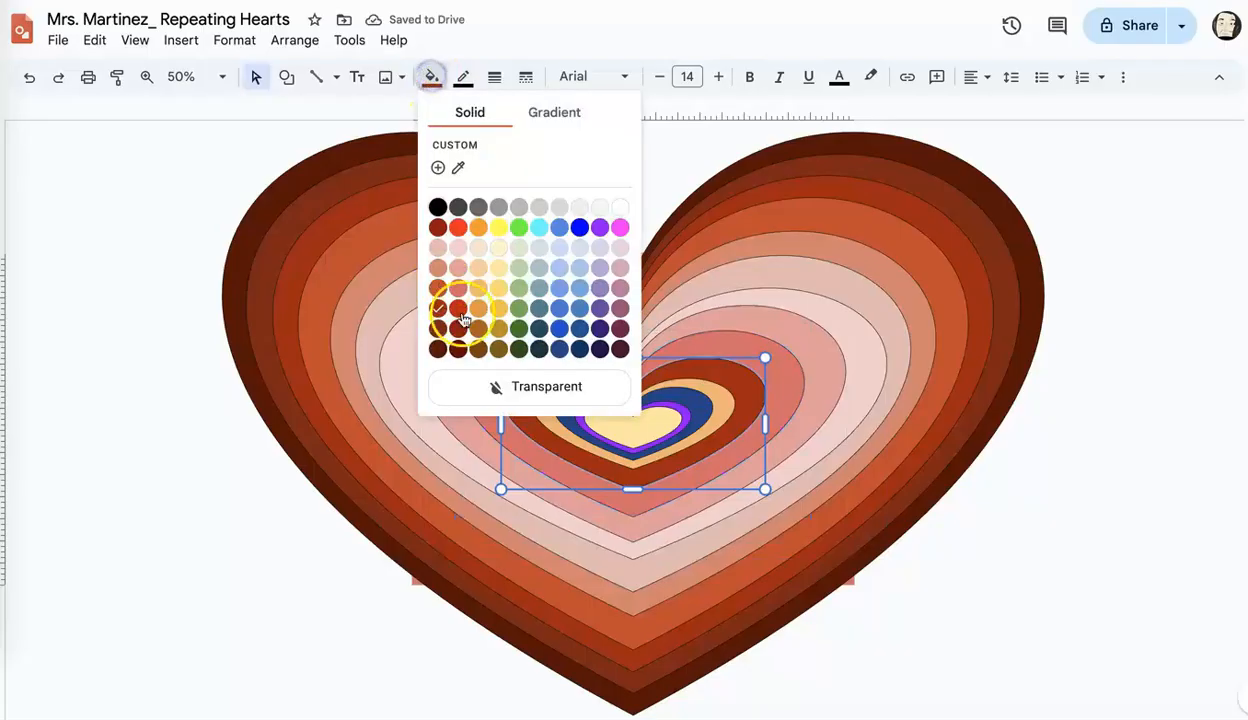
pyautogui.click(466, 312)
# - Recolour the light orange heart with dark red and the navy heart inside it with the darkest maroon
pyautogui.click(564, 391)
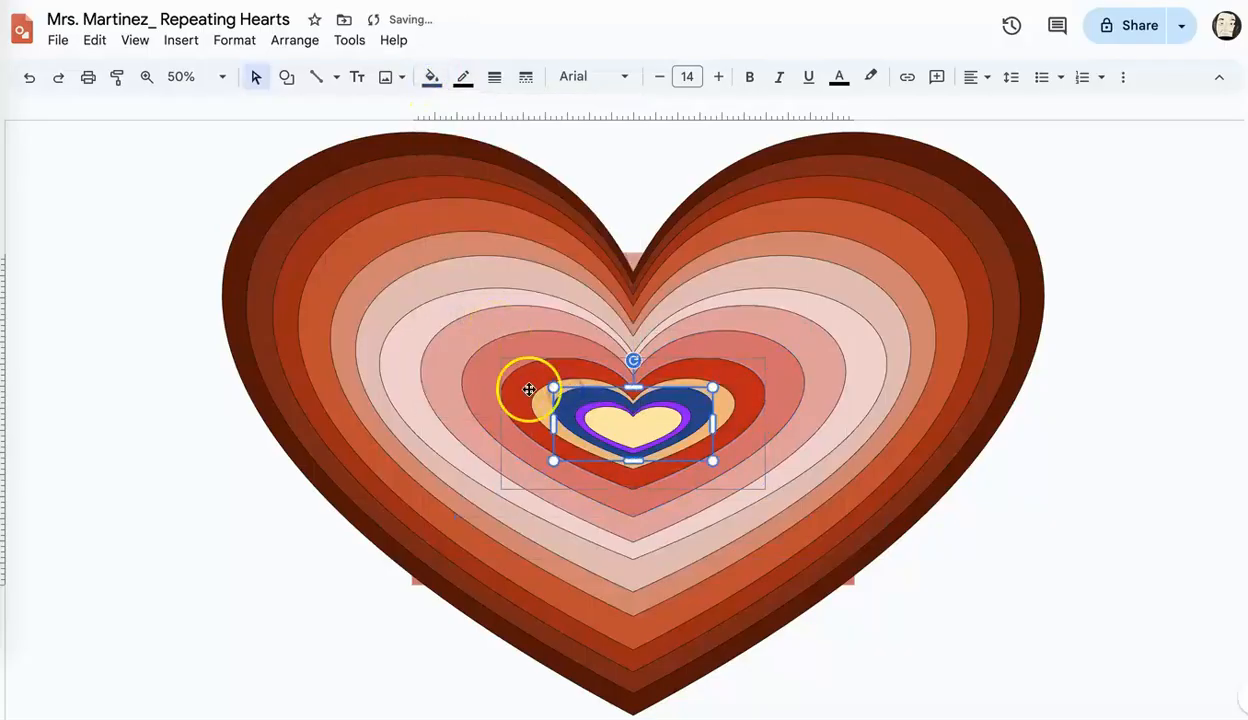
pyautogui.click(541, 414)
pyautogui.click(431, 77)
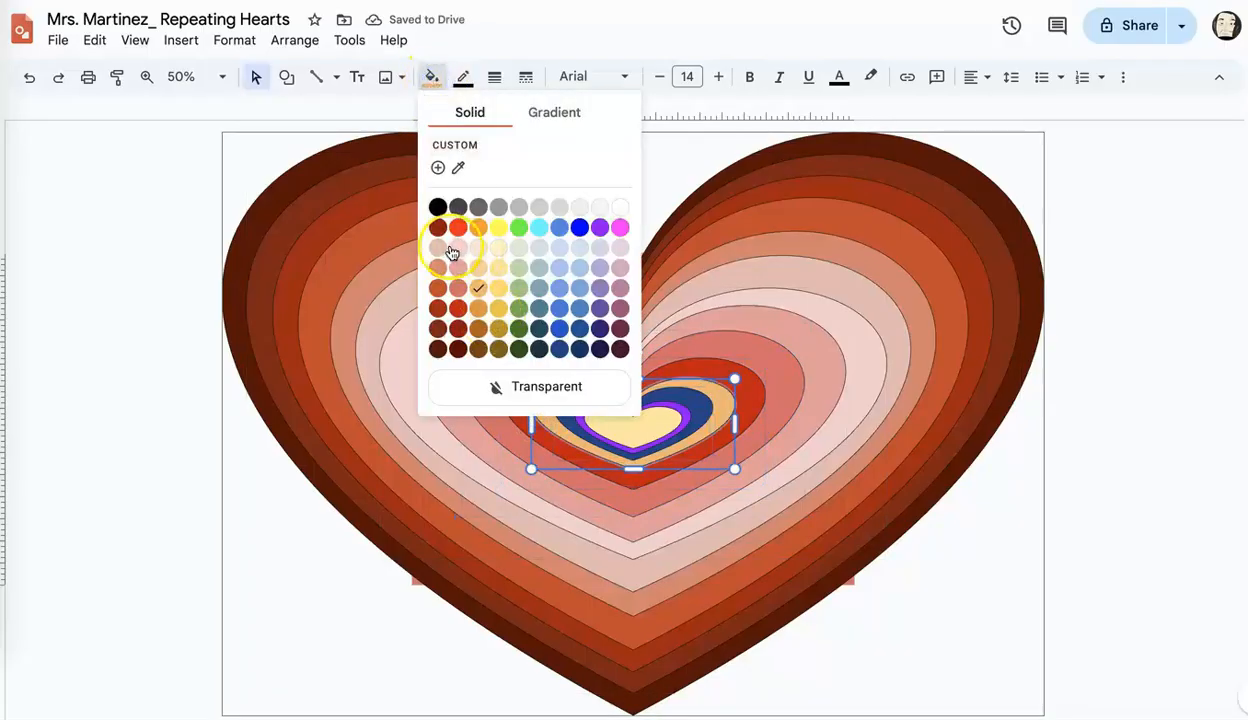
pyautogui.click(459, 331)
pyautogui.click(562, 404)
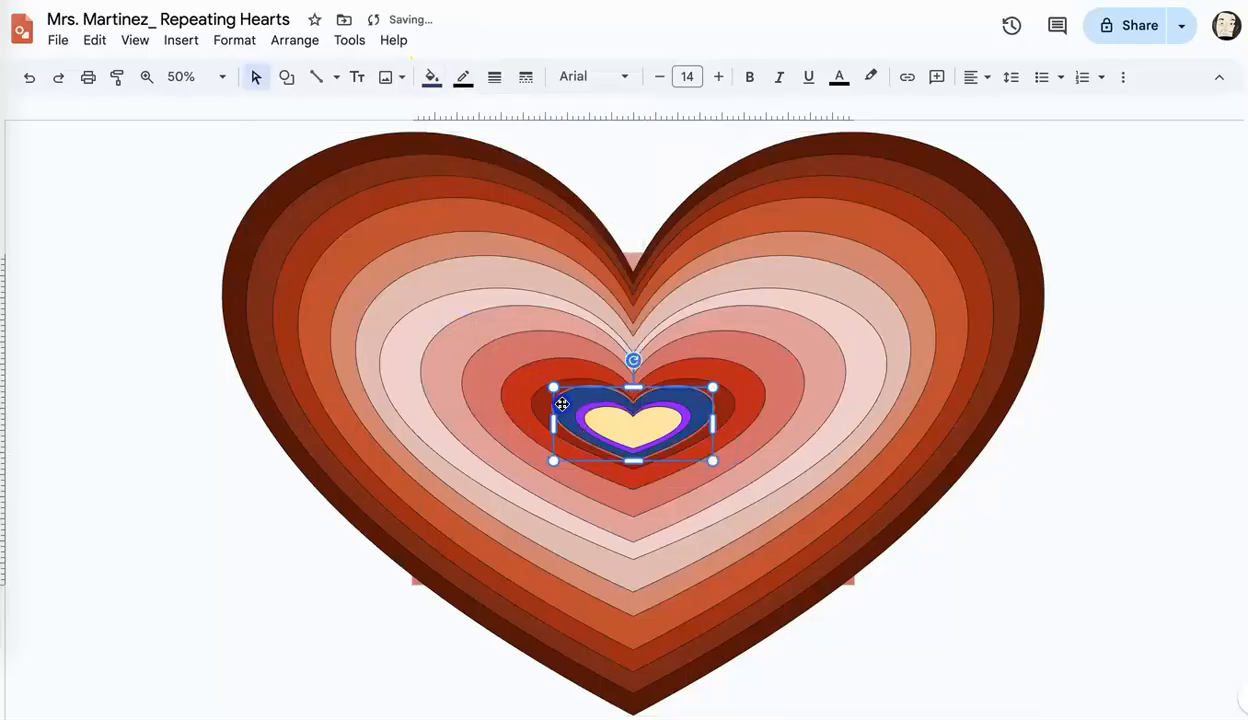
pyautogui.click(431, 77)
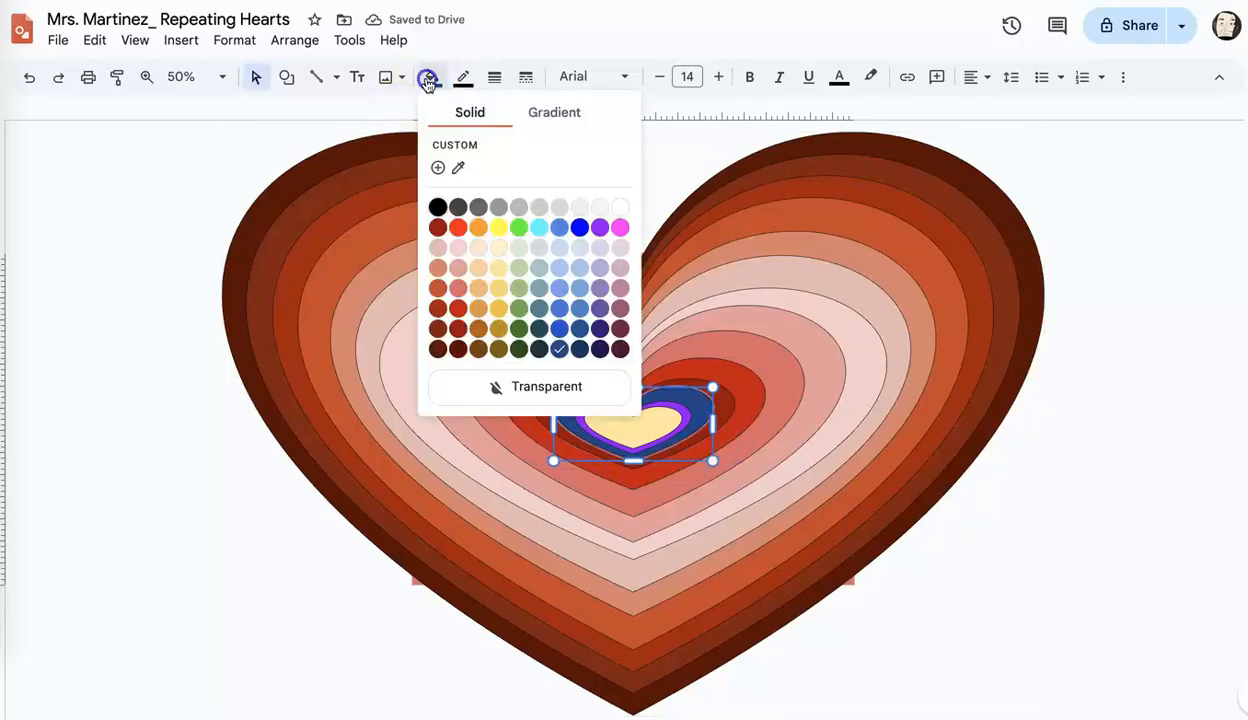
pyautogui.click(458, 343)
# - Recolour the small purple heart with dark brown and the innermost cream heart with golden brown, leaving nothing selected
pyautogui.click(581, 412)
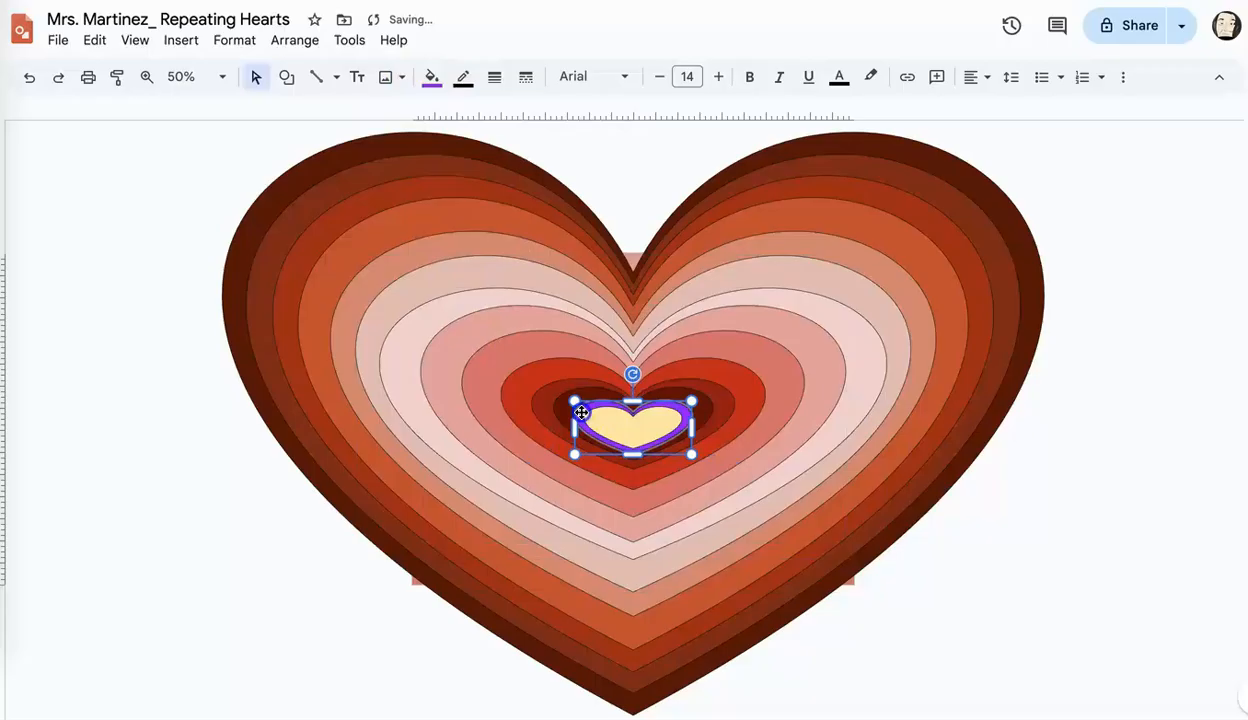
pyautogui.click(428, 80)
pyautogui.click(480, 350)
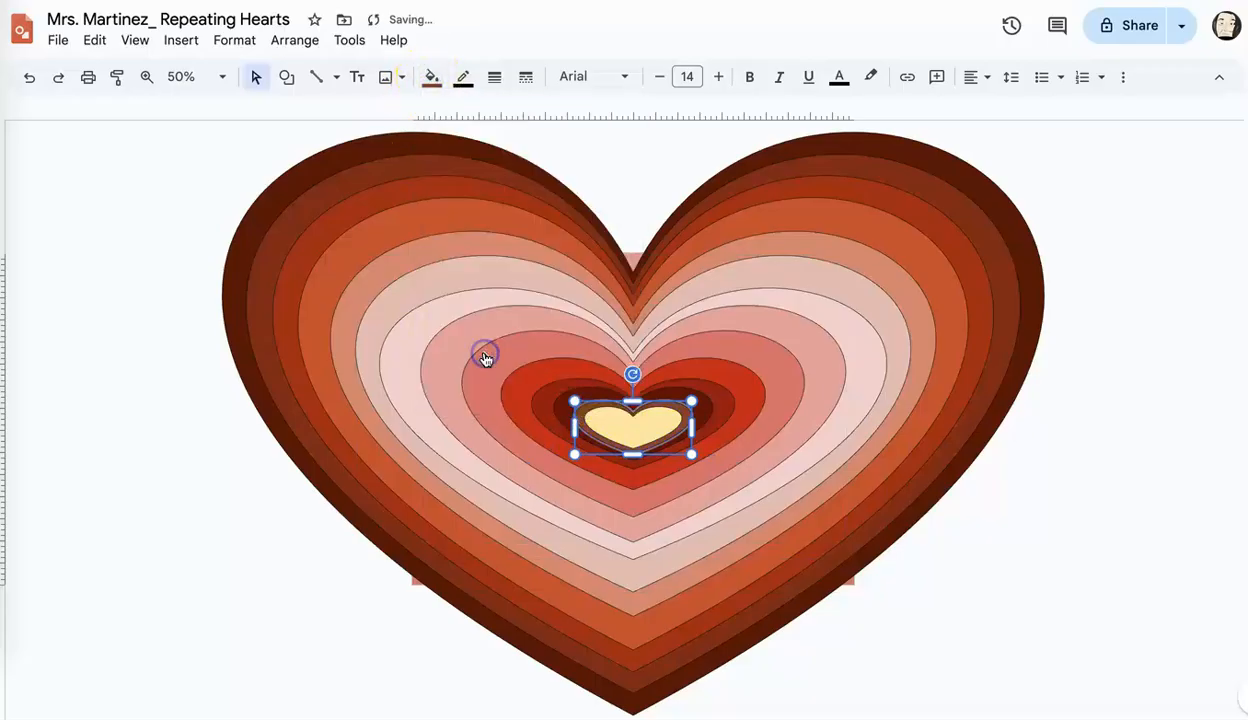
pyautogui.click(604, 424)
pyautogui.click(431, 77)
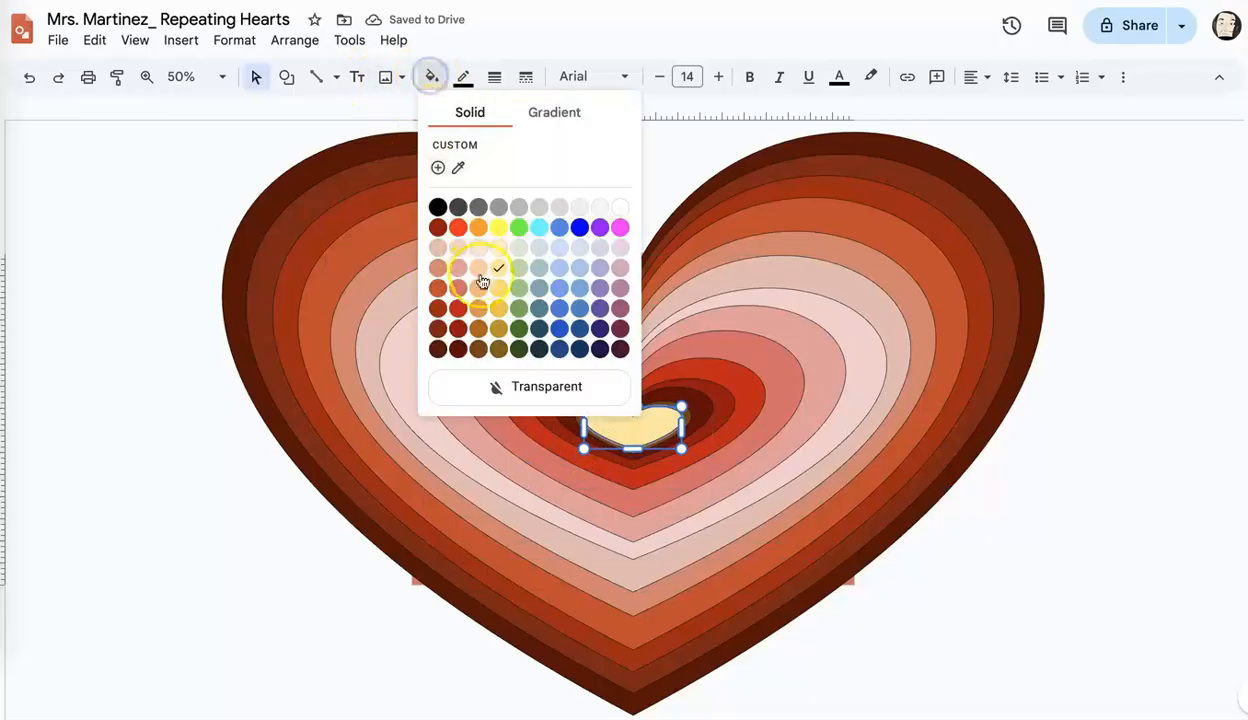
pyautogui.click(481, 328)
pyautogui.click(195, 373)
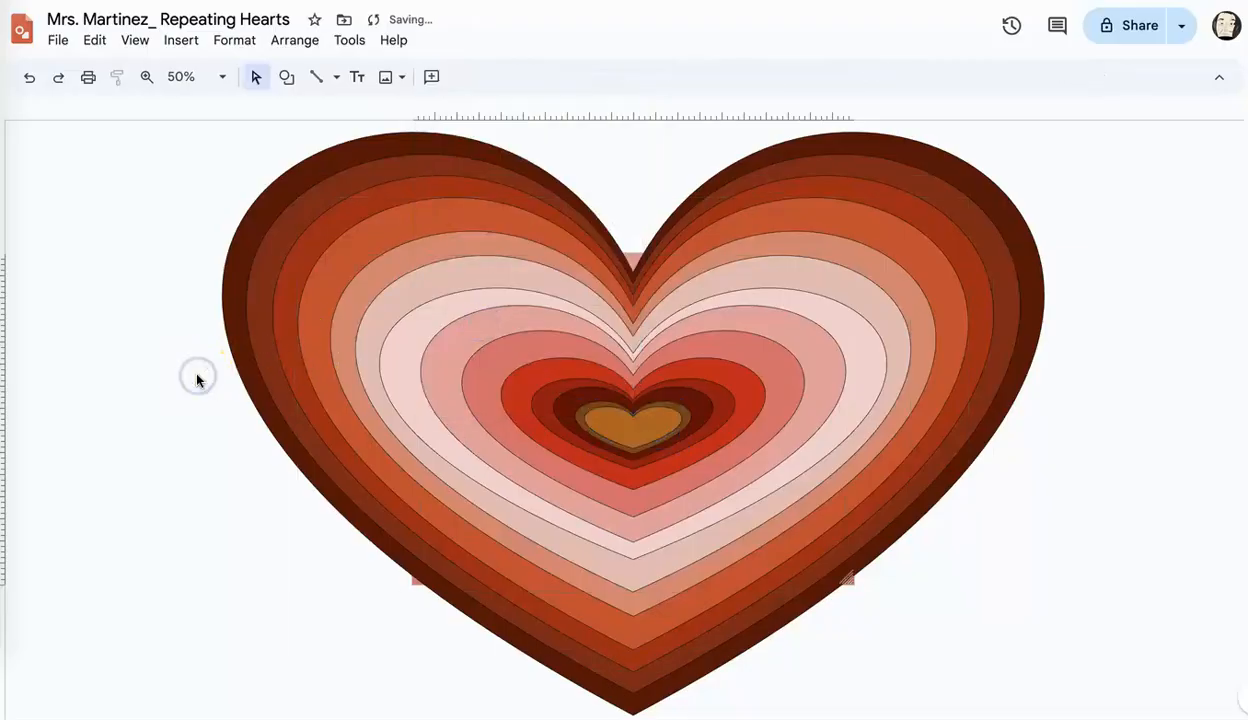
# - Select all the hearts together, make their borders transparent and clear the selection
pyautogui.moveTo(226, 148); pyautogui.dragTo(981, 636)
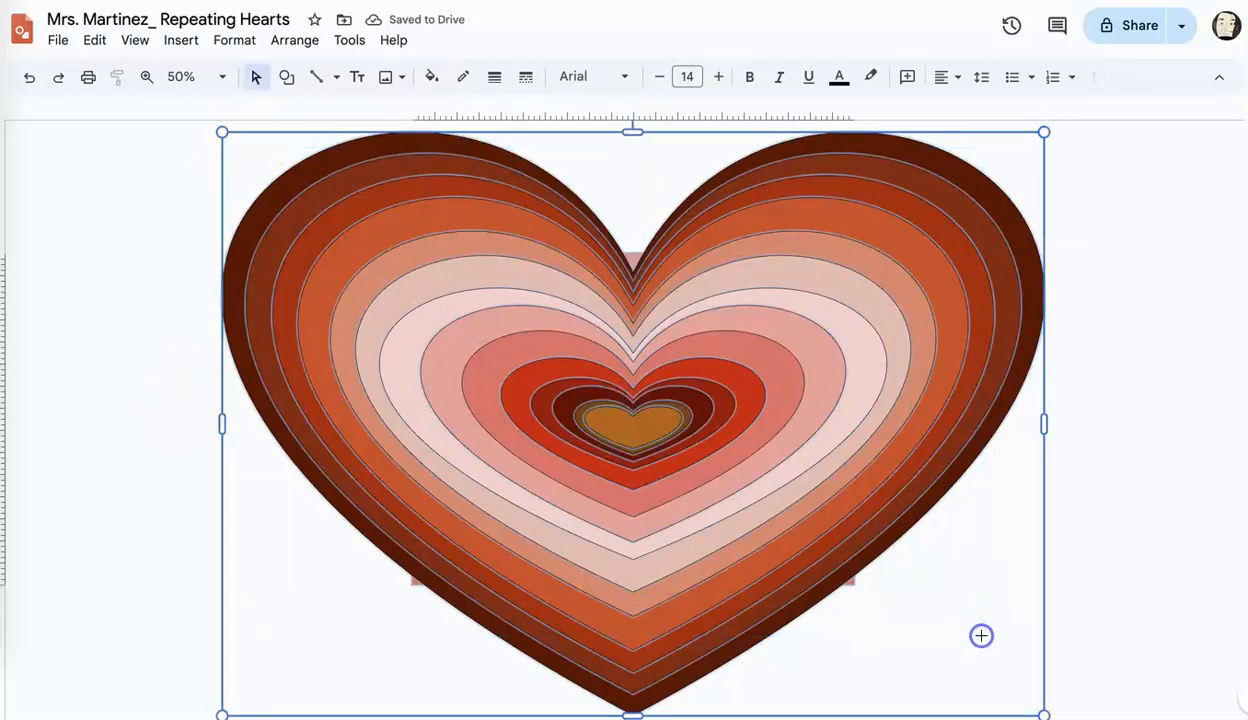
pyautogui.click(464, 78)
pyautogui.click(511, 340)
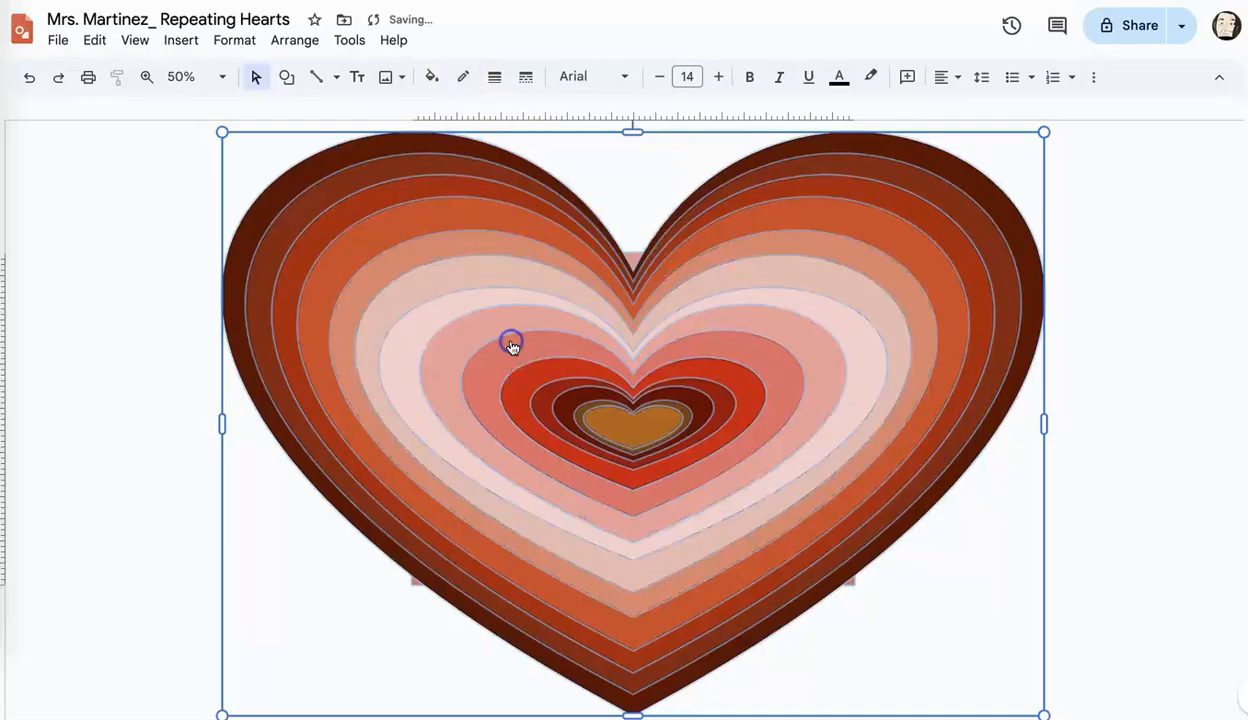
pyautogui.click(134, 253)
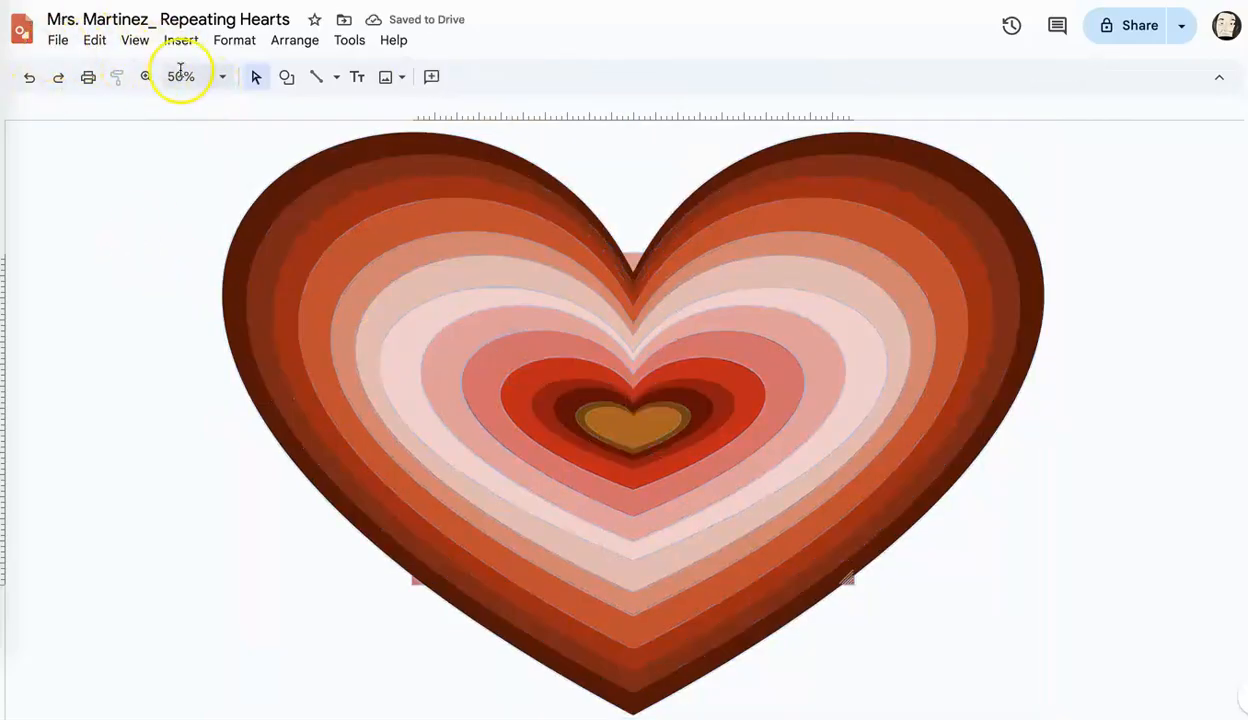
# - Download the repeating hearts drawing as a JPEG image
pyautogui.click(58, 40)
pyautogui.moveTo(295, 240)
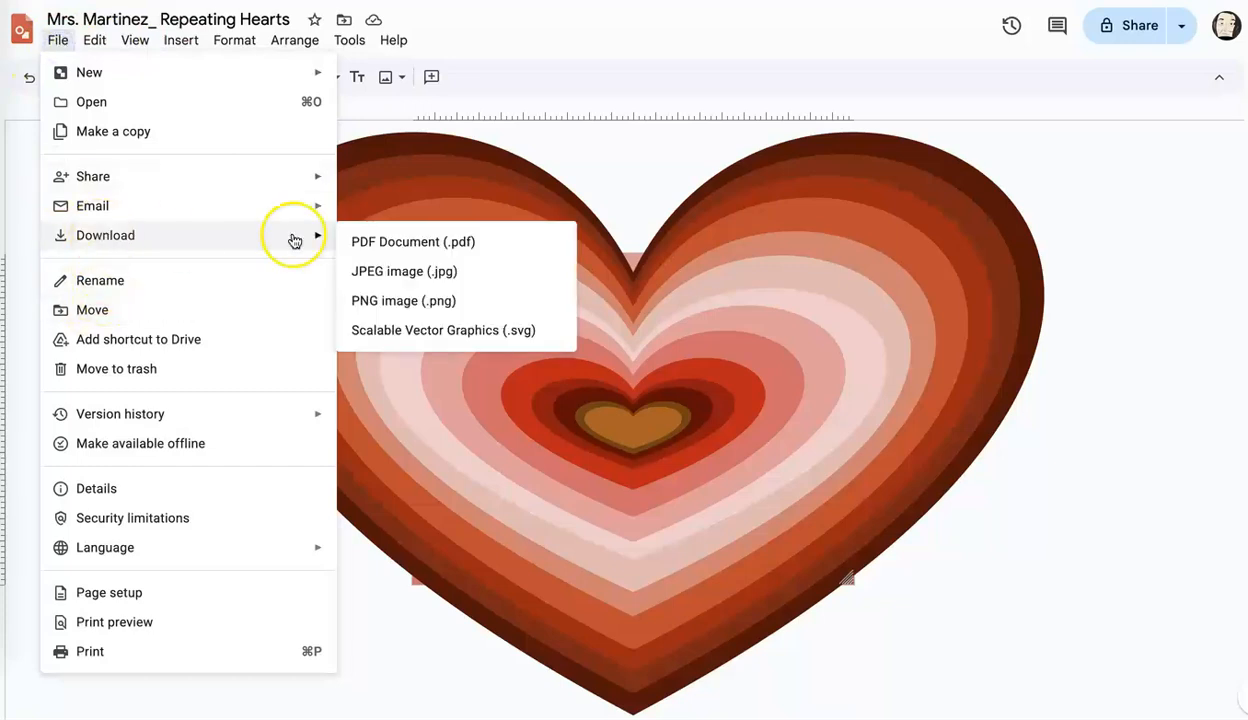
pyautogui.click(370, 270)
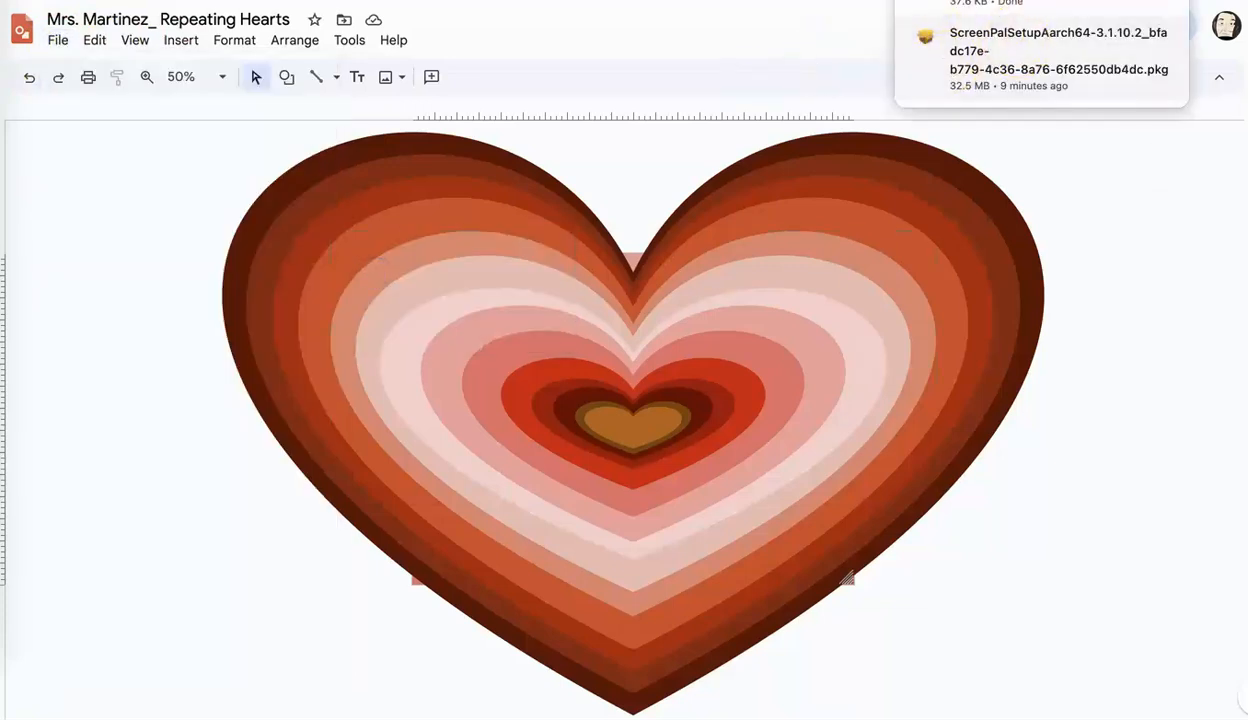
# - Open the downloaded JPEG in the image viewer, reposition its window and zoom out to examine the whole picture
pyautogui.click(1040, 3)
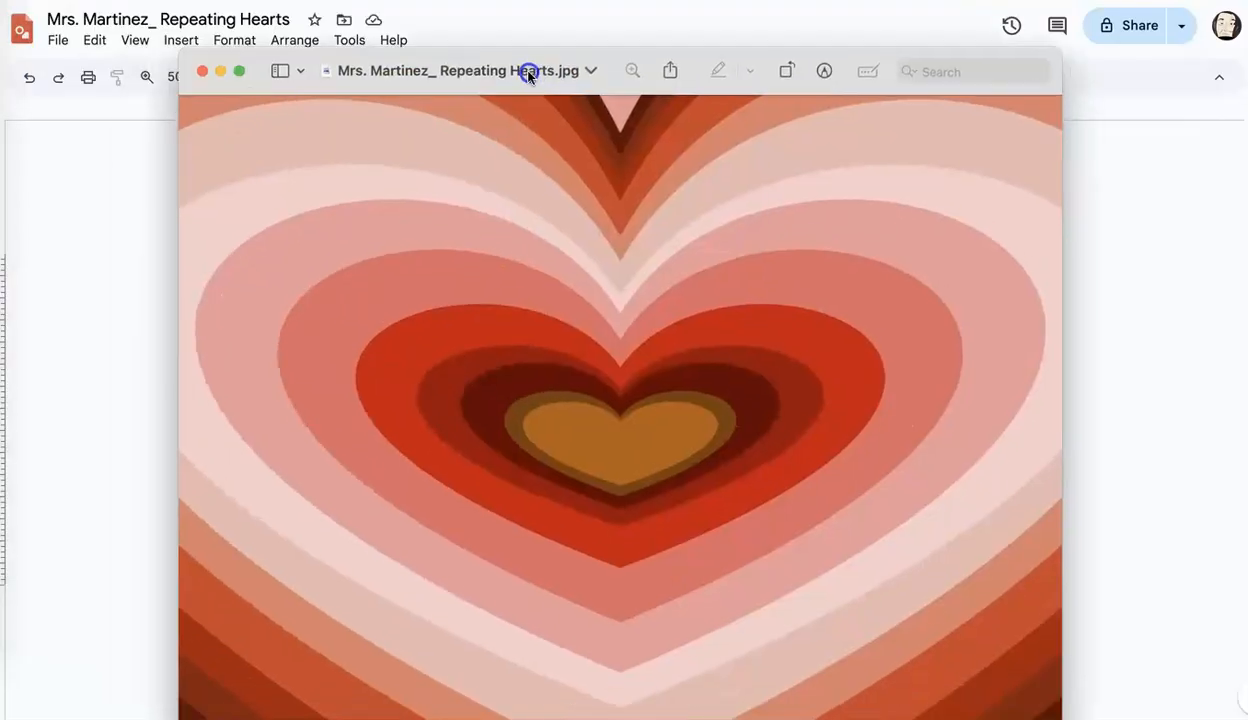
pyautogui.moveTo(529, 70); pyautogui.dragTo(524, 14)
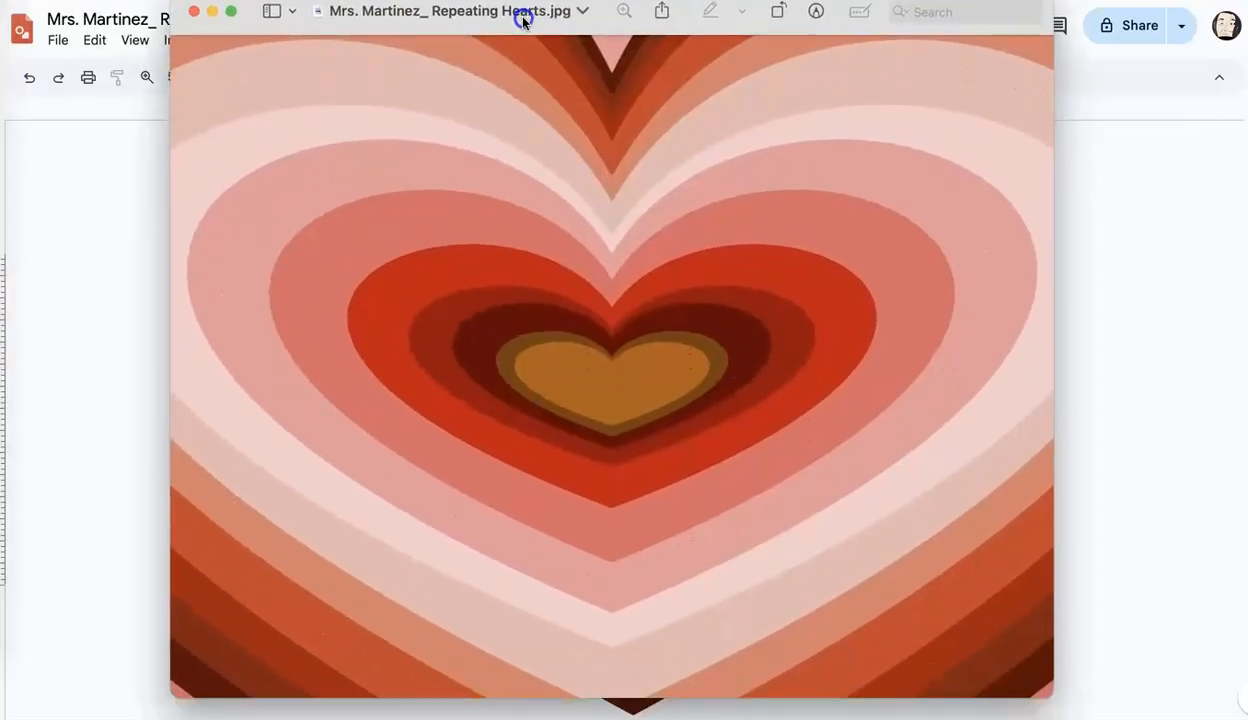
pyautogui.click(590, 11)
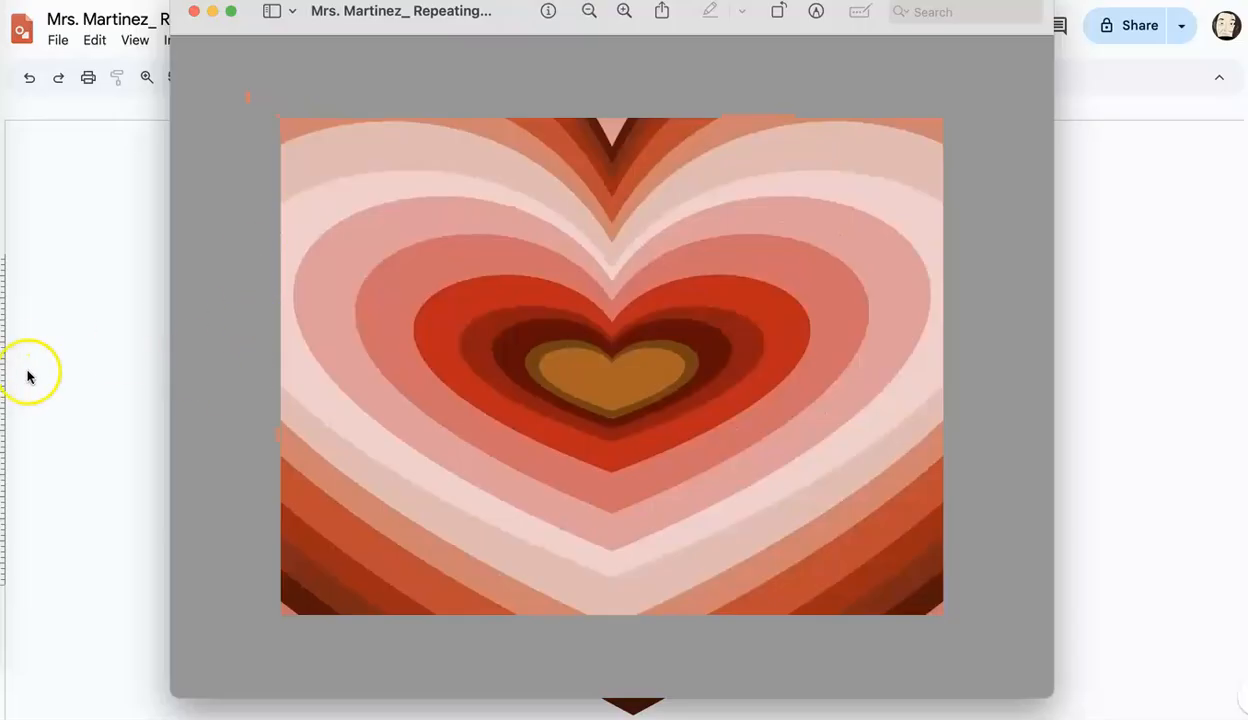
# - Recolour the innermost golden brown heart and the dark brown heart around it with the palest pinkish magenta
pyautogui.click(639, 438)
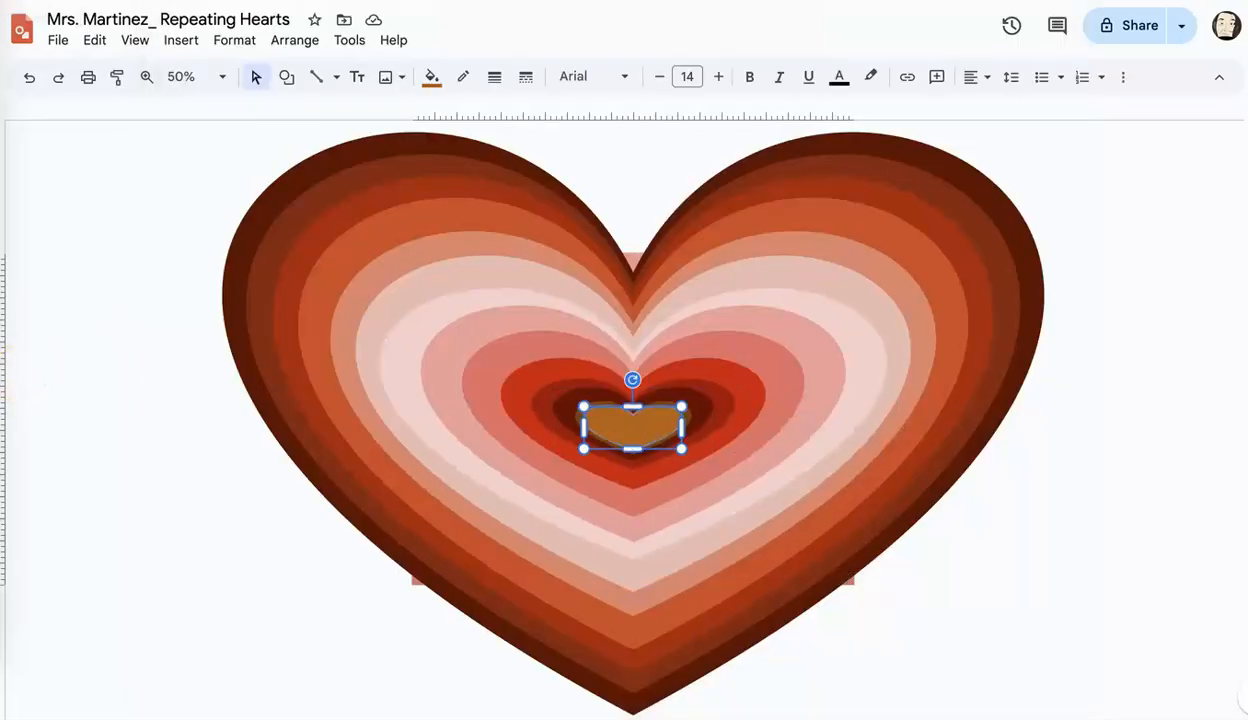
pyautogui.click(431, 76)
pyautogui.click(608, 252)
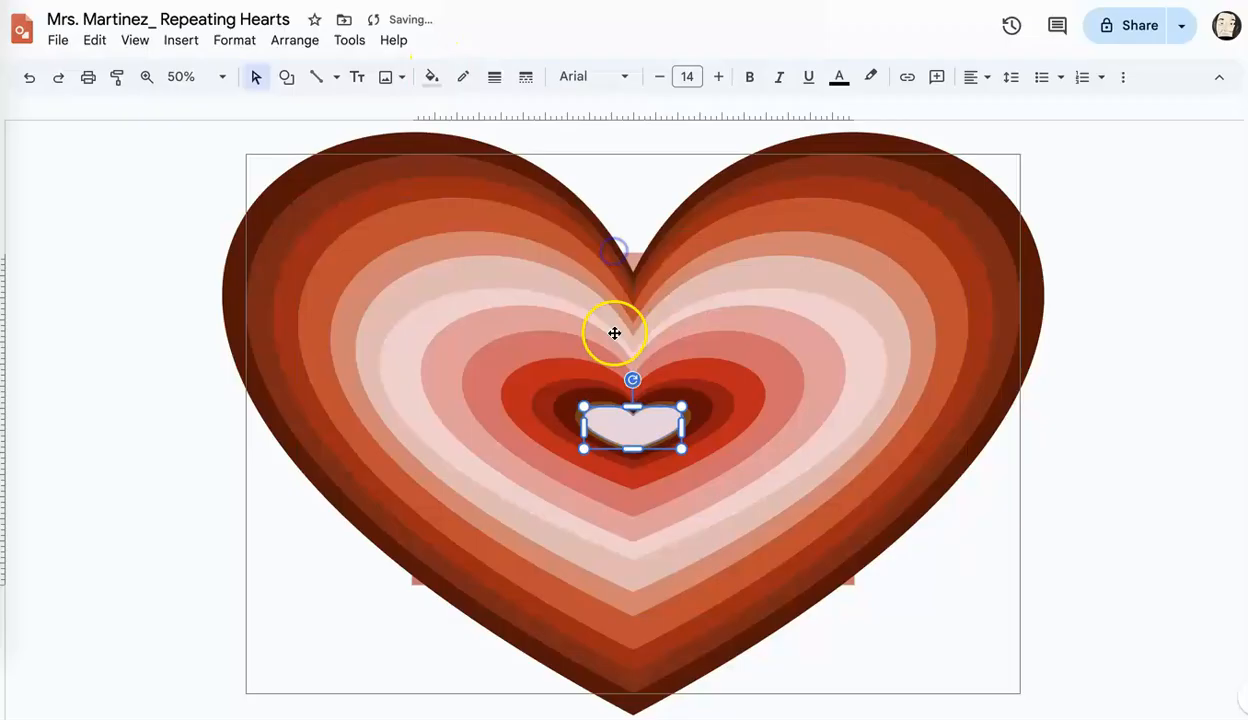
pyautogui.click(590, 398)
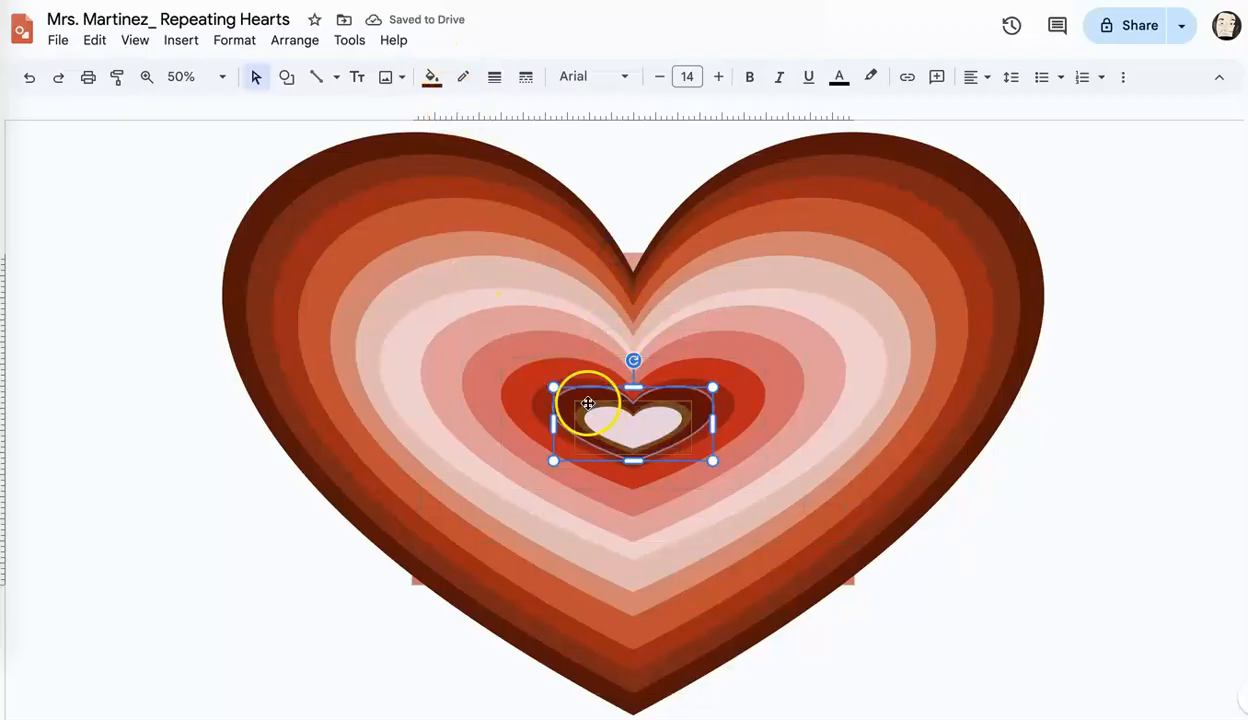
pyautogui.click(434, 77)
pyautogui.click(608, 254)
pyautogui.click(560, 410)
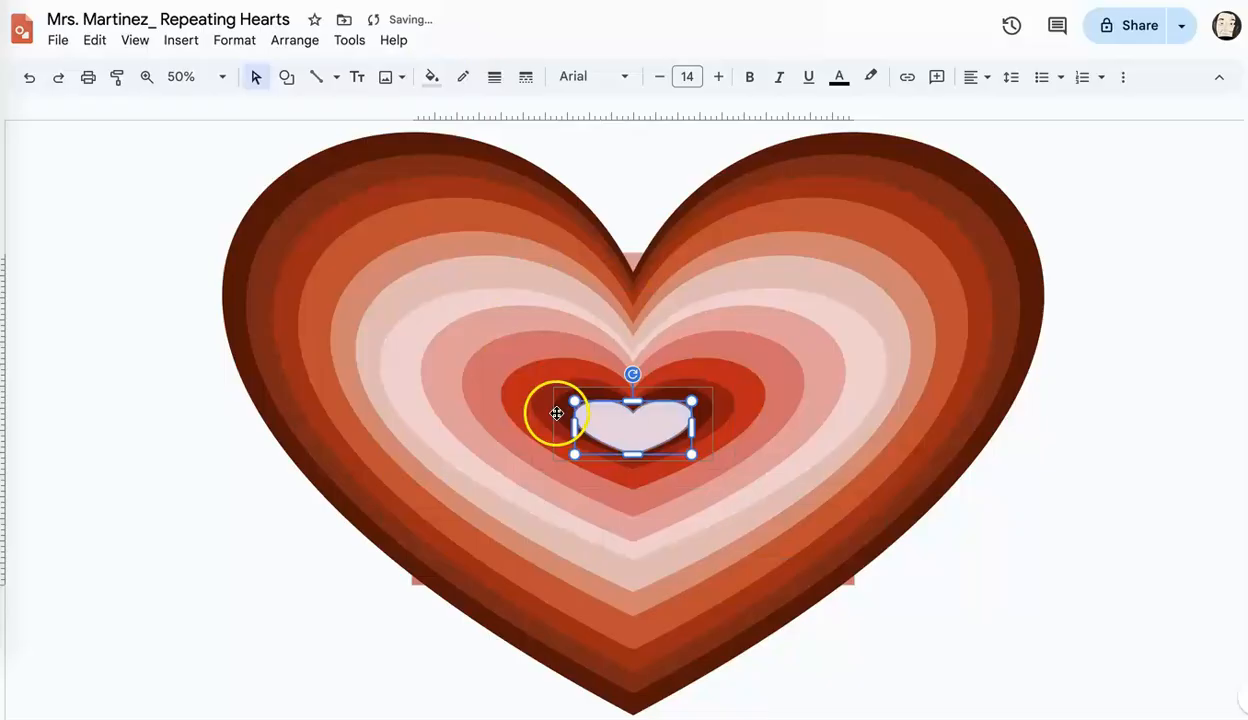
# - Recolour the innermost heart with a slightly deeper light magenta than the heart around it
pyautogui.click(616, 430)
pyautogui.click(427, 80)
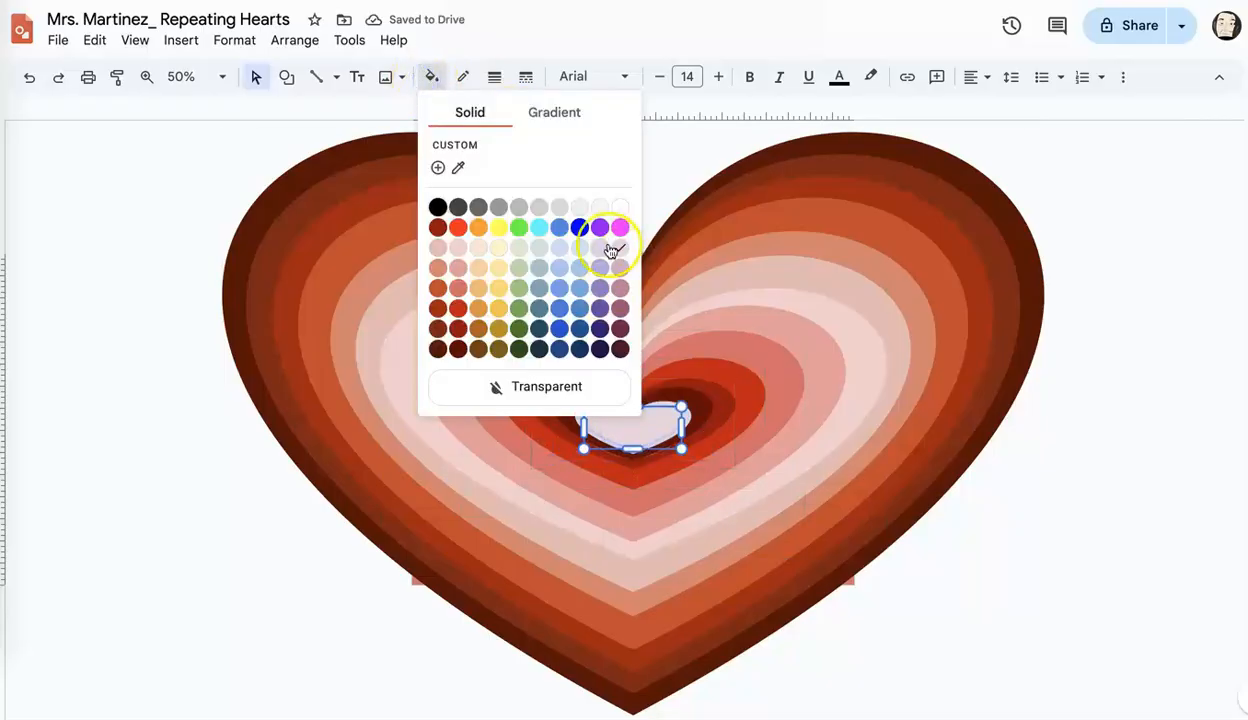
pyautogui.click(576, 289)
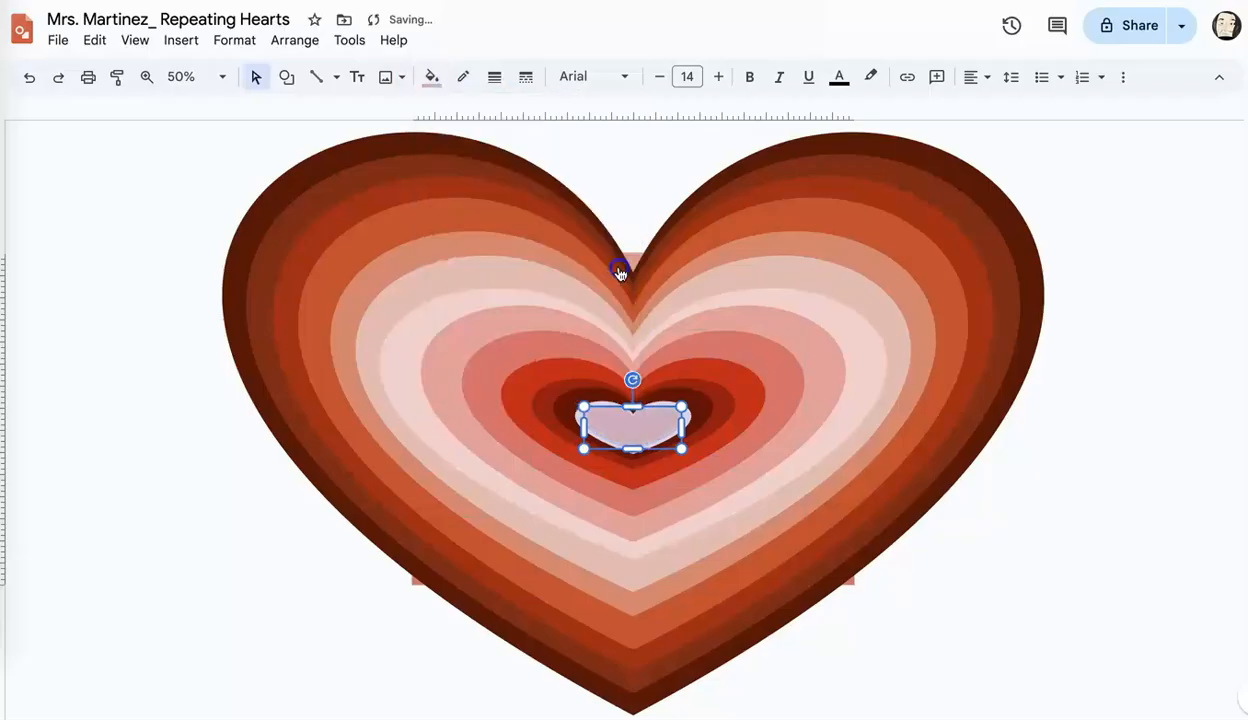
# - Recolour the darkest maroon heart and the dark red heart around it with light blue
pyautogui.click(572, 416)
pyautogui.click(431, 80)
pyautogui.click(558, 262)
pyautogui.click(538, 424)
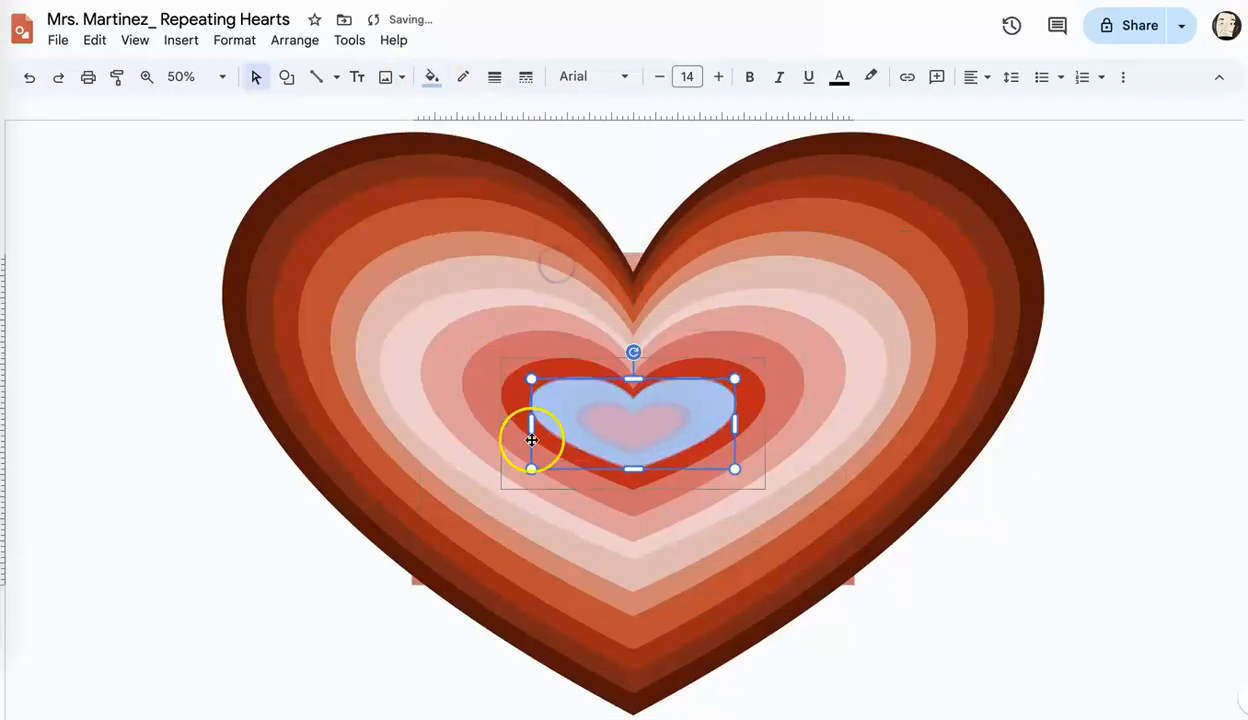